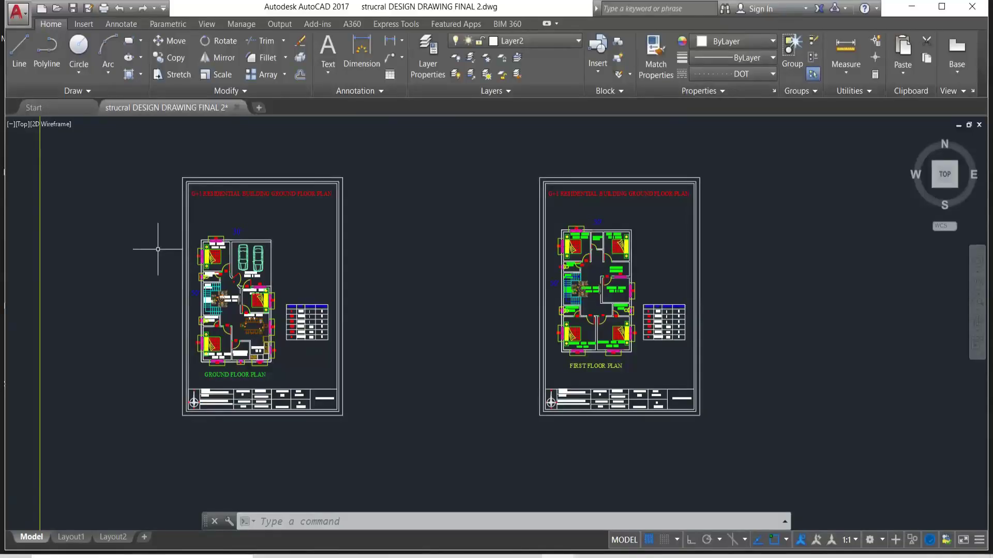
- Examine the ground floor plan's room layout, opening schedule and title block
scroll(157, 252, "up", 2)
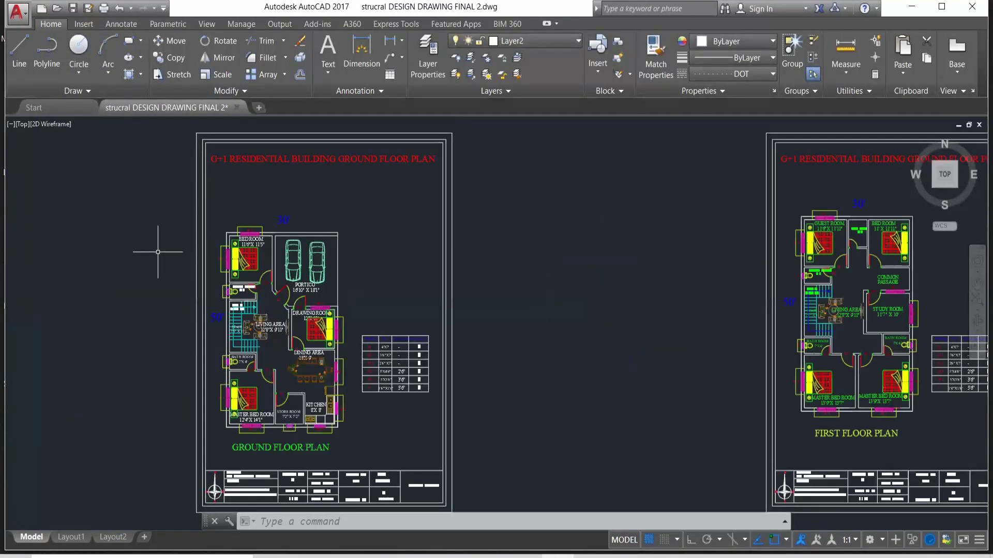
scroll(191, 352, "up", 2)
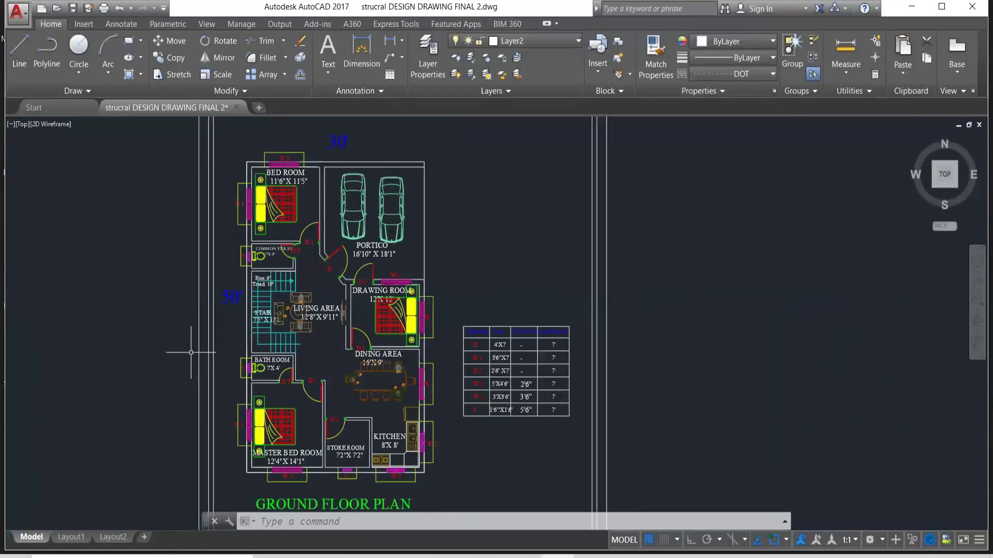
scroll(192, 359, "up", 2)
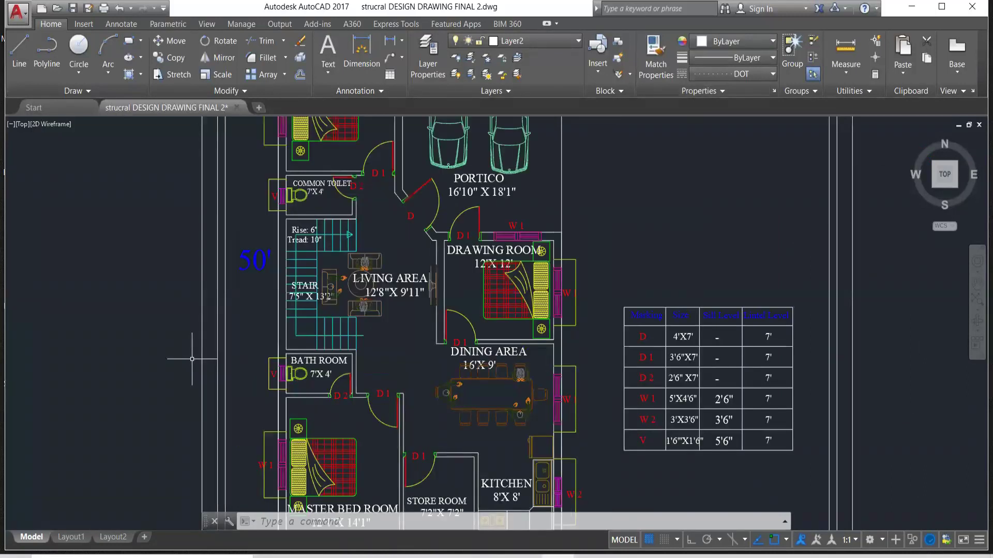
middle_click_drag(398, 216, 253, 191)
middle_click_drag(249, 403, 266, 318)
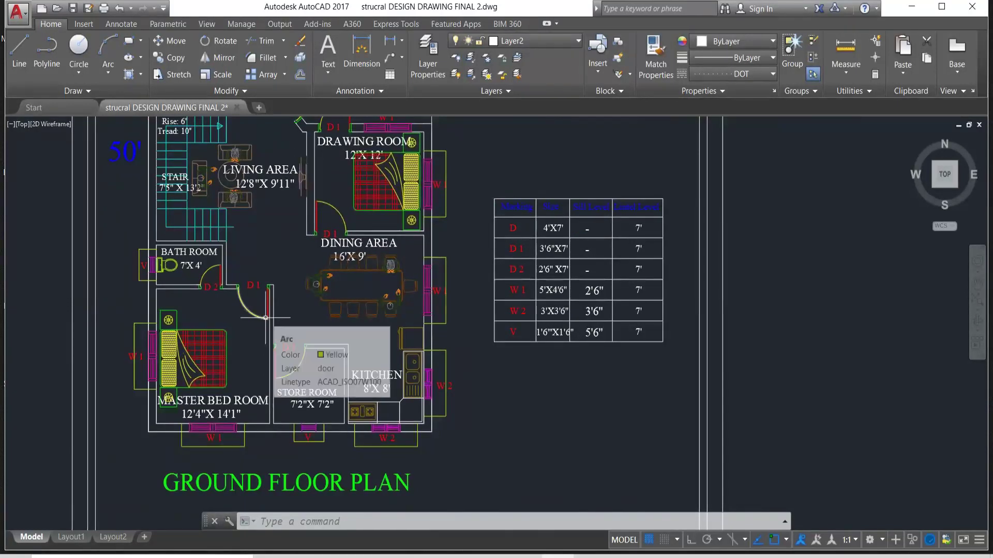
scroll(299, 273, "down", 2)
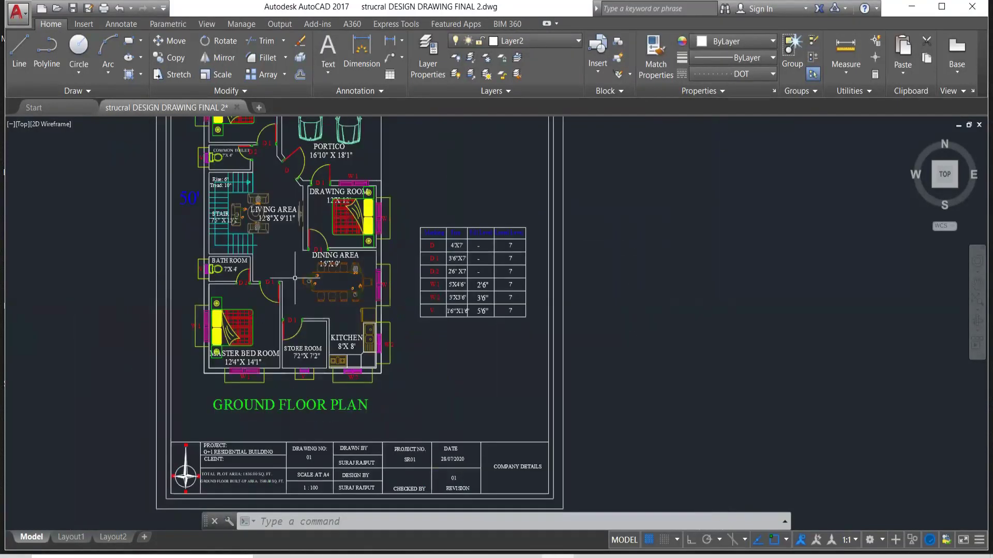
middle_click_drag(450, 180, 426, 211)
scroll(347, 316, "down", 2)
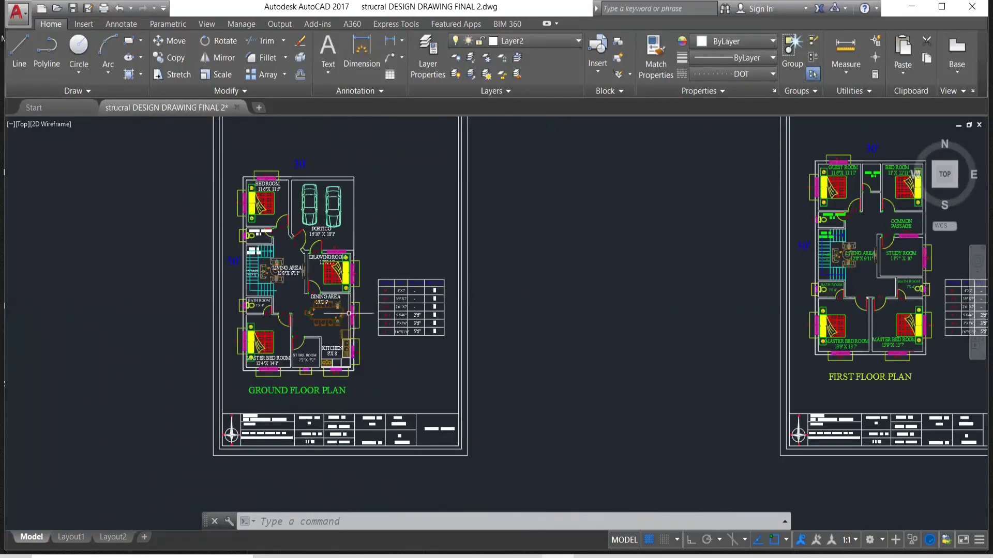
- Examine the first floor plan, including the rooms around the puja room and common passage
middle_click_drag(645, 288, 167, 329)
scroll(456, 356, "up", 2)
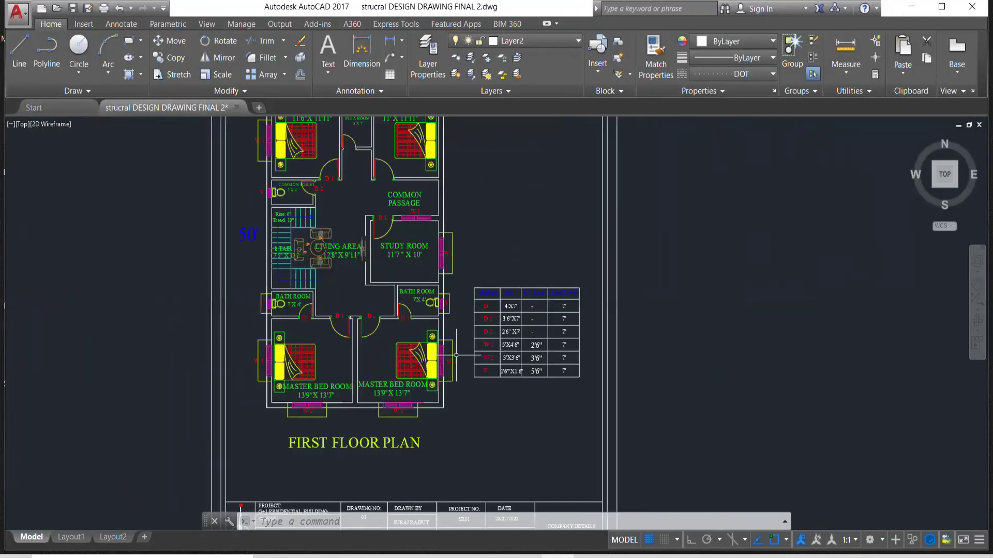
middle_click_drag(449, 348, 450, 401)
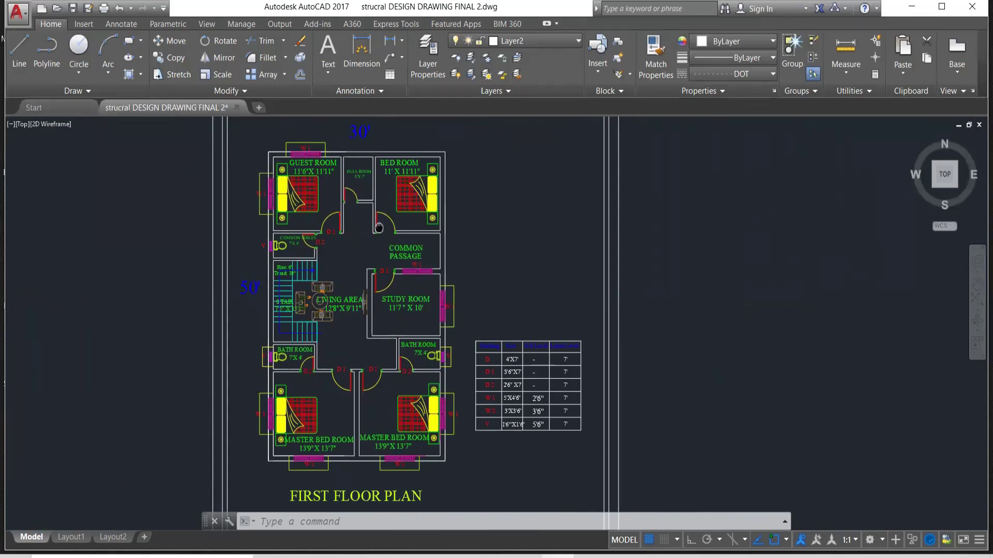
mouse_move(381, 233)
middle_mouse_down()
mouse_move(397, 203)
mouse_move(396, 237)
middle_mouse_up()
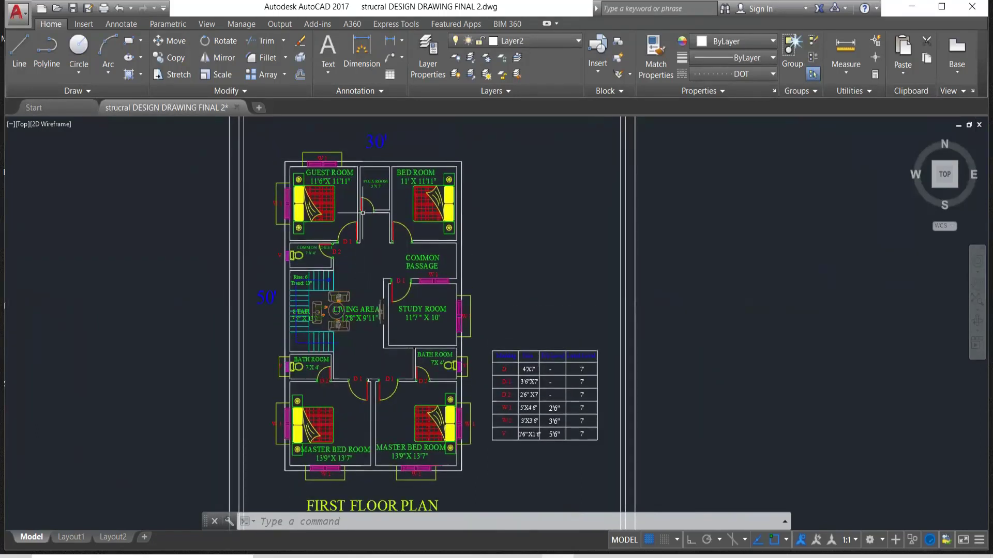
scroll(362, 207, "up", 4)
scroll(362, 207, "down", 2)
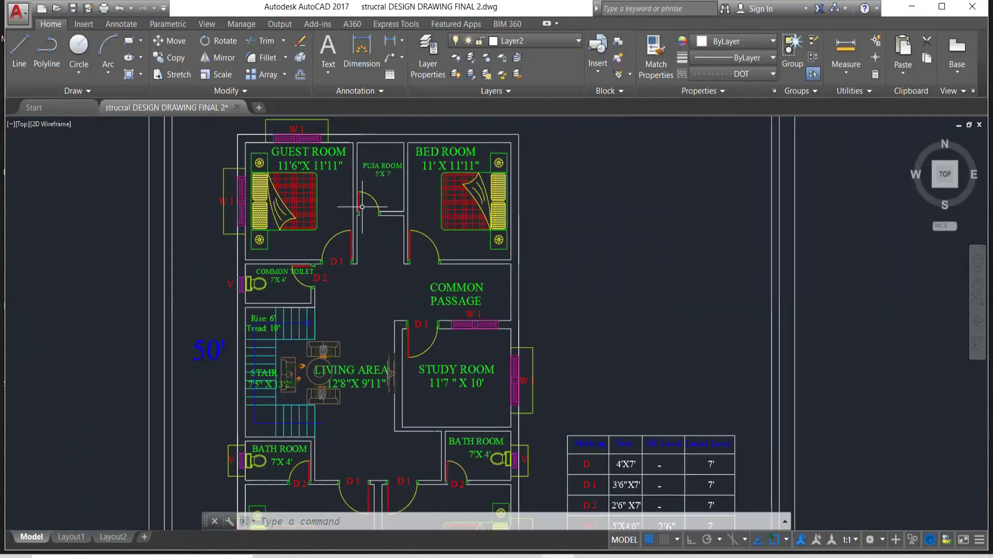
scroll(362, 207, "down", 4)
- Review the beam marking sheet with its column positions and beam labels
middle_click_drag(472, 233, 24, 224)
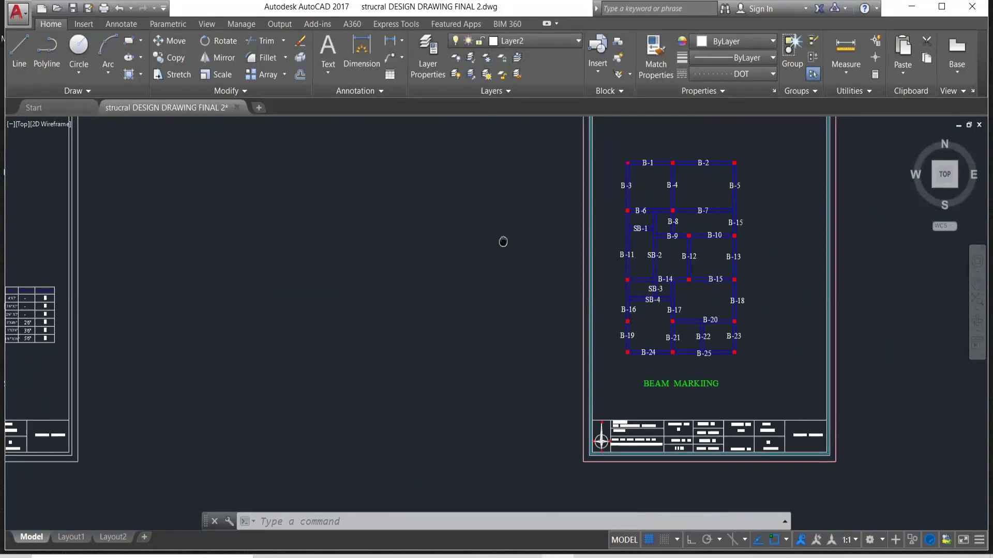
middle_click_drag(503, 242, 332, 247)
scroll(609, 197, "up", 2)
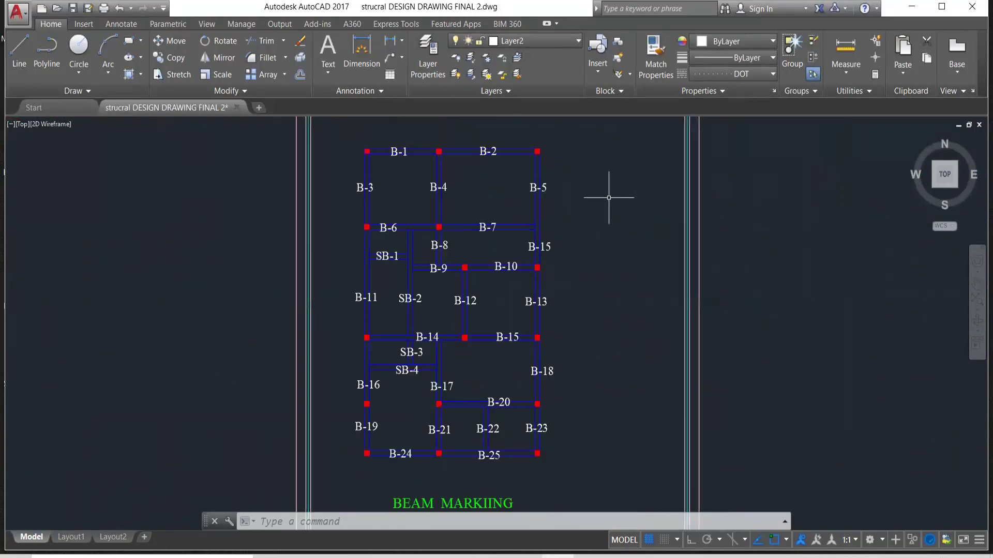
middle_click_drag(251, 239, 732, 238)
scroll(454, 239, "down", 2)
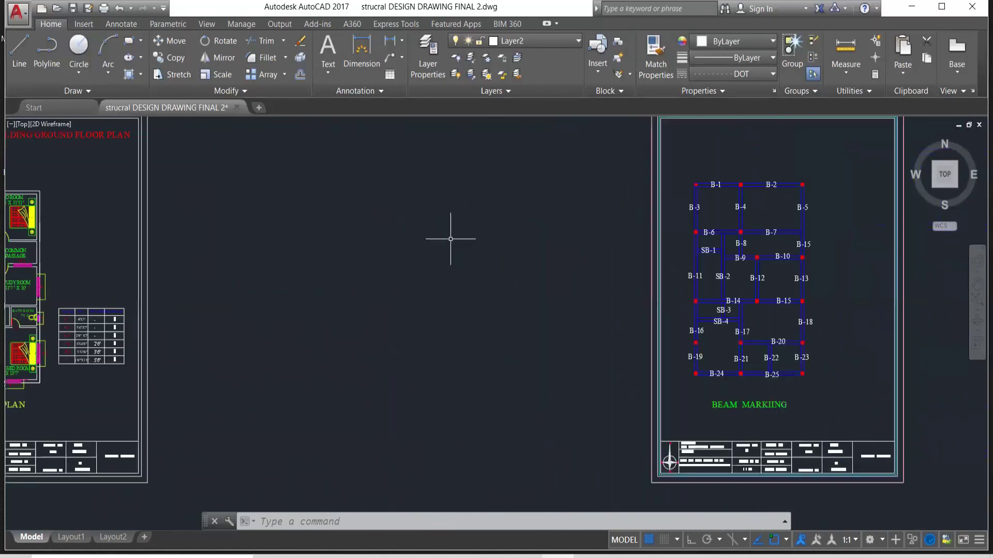
- Return to the ground floor plan and inspect the walls around the main door, living area and common toilet
middle_click_drag(242, 244, 840, 248)
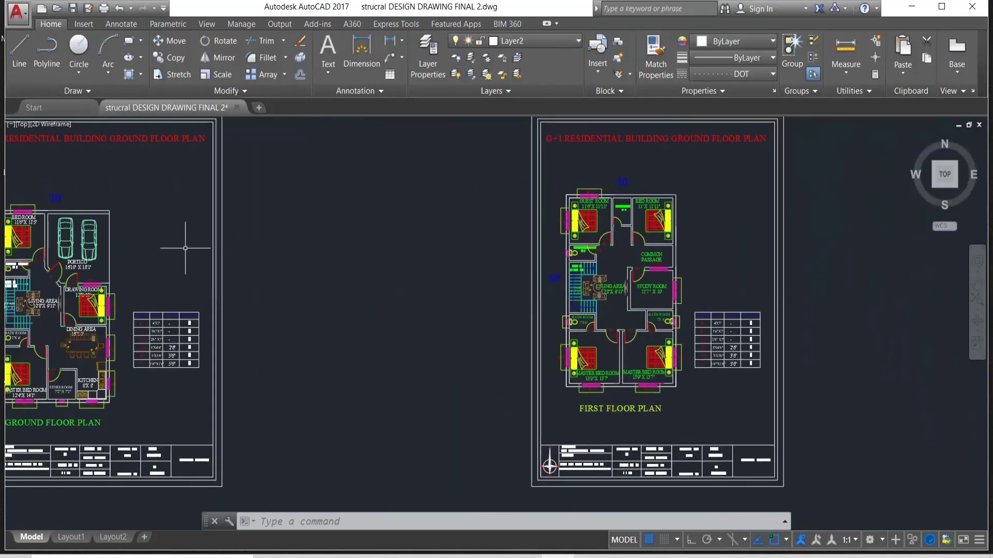
middle_click_drag(186, 250, 424, 246)
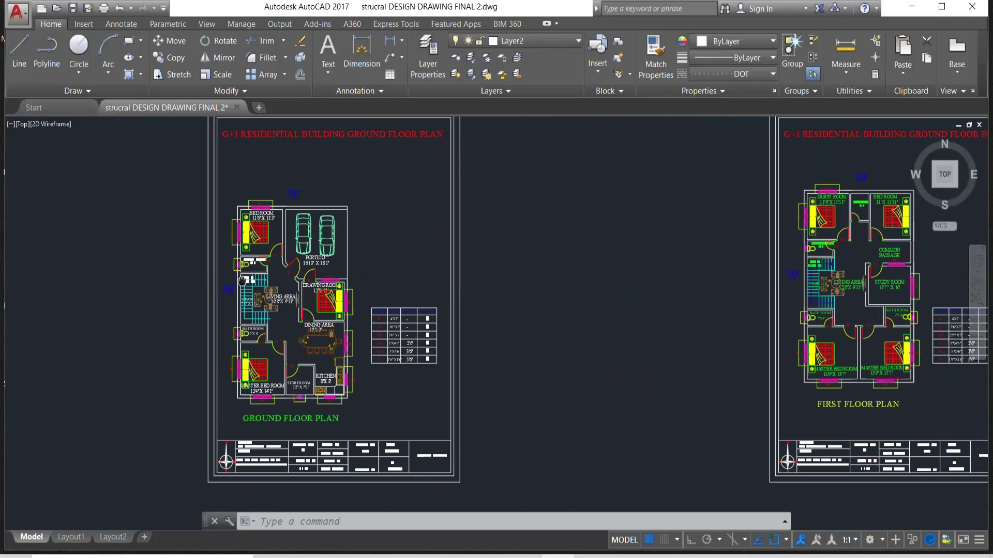
middle_click_drag(243, 282, 311, 282)
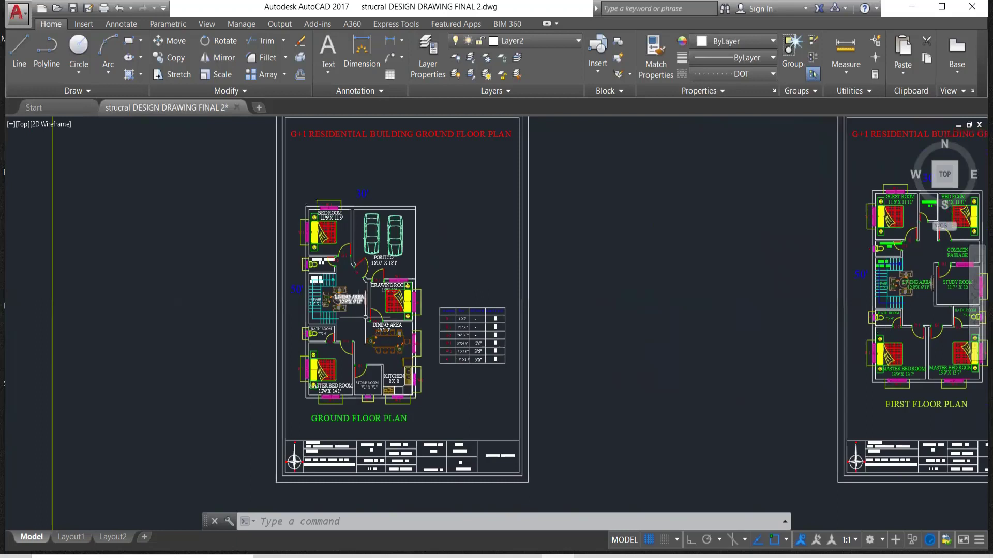
scroll(357, 338, "up", 2)
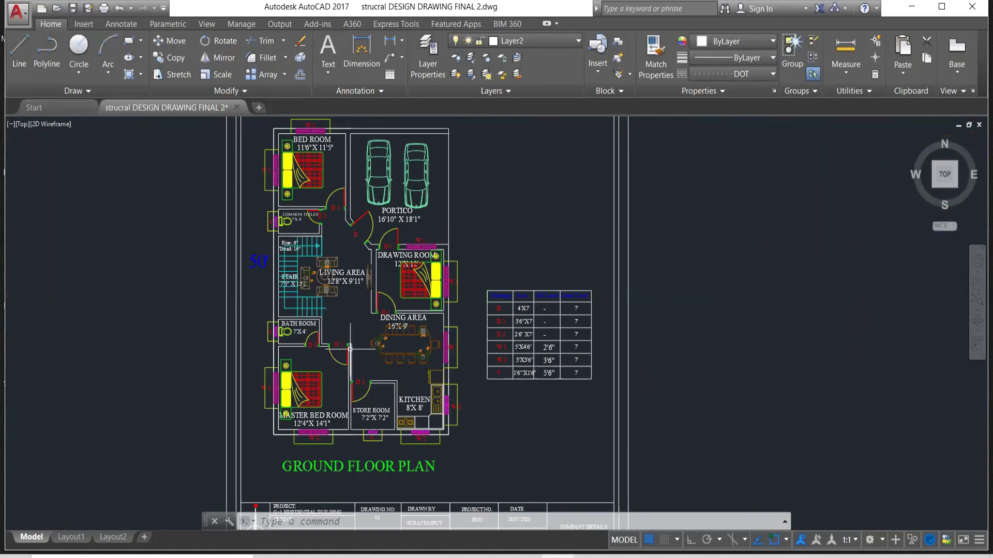
mouse_move(350, 349)
scroll(288, 209, "up", 2)
scroll(288, 208, "up", 4)
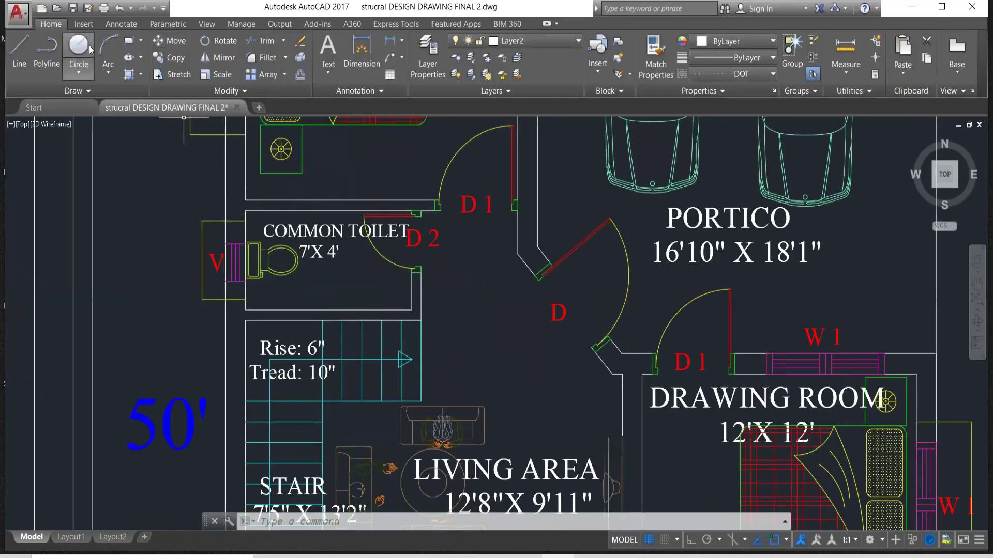
- Try to draw column rectangles at the bedroom's outer wall corner and at its outer wall junction with the common toilet
left_click(78, 73)
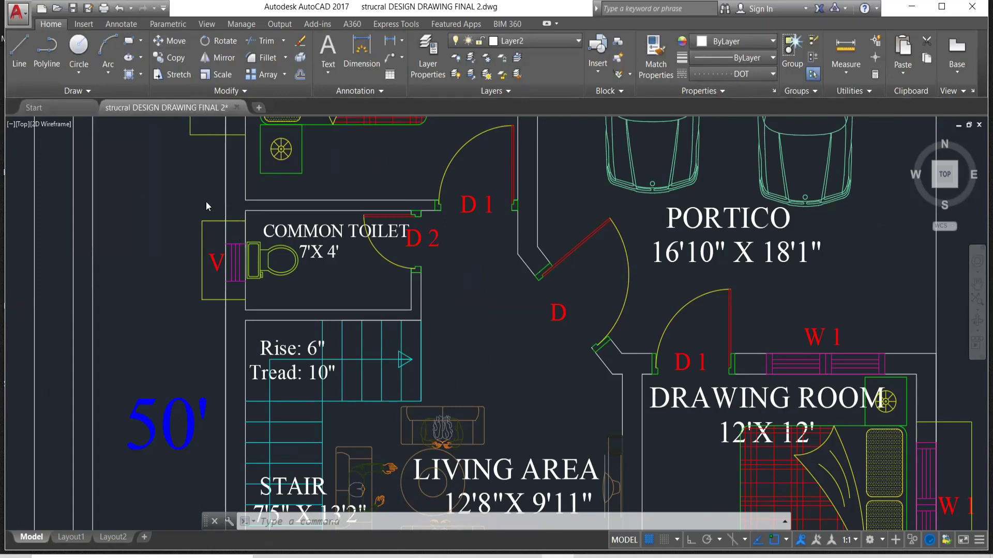
scroll(207, 237, "down", 2)
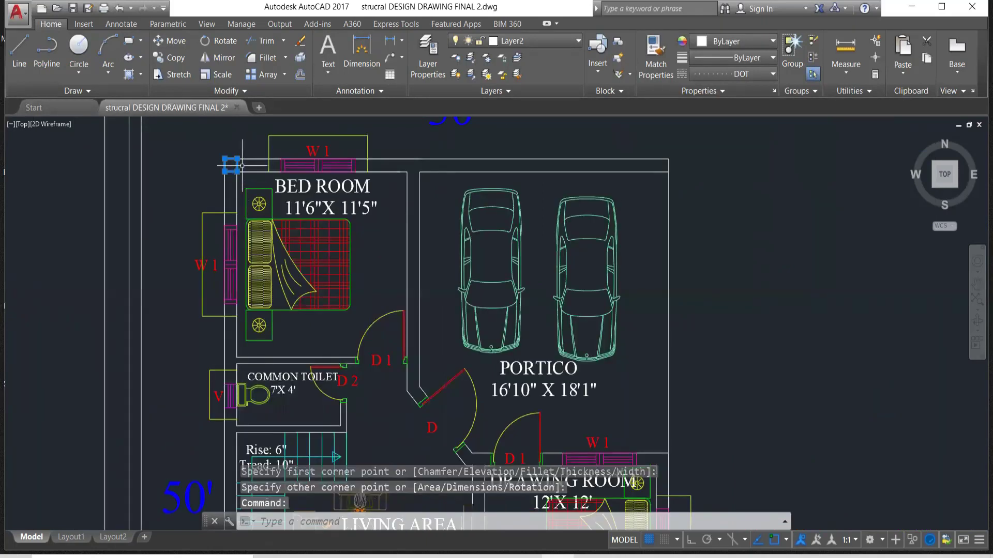
left_click(240, 357)
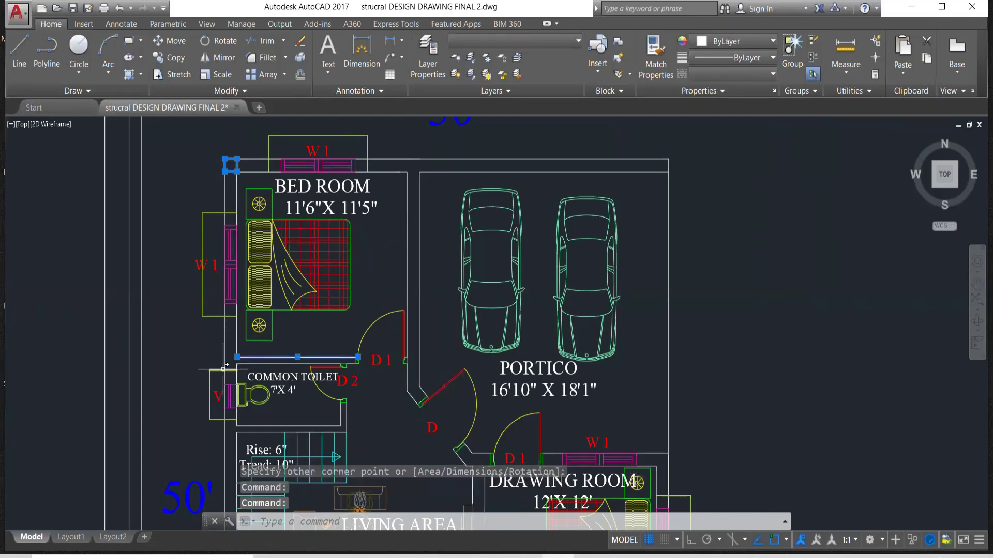
key("Return")
left_click(236, 356)
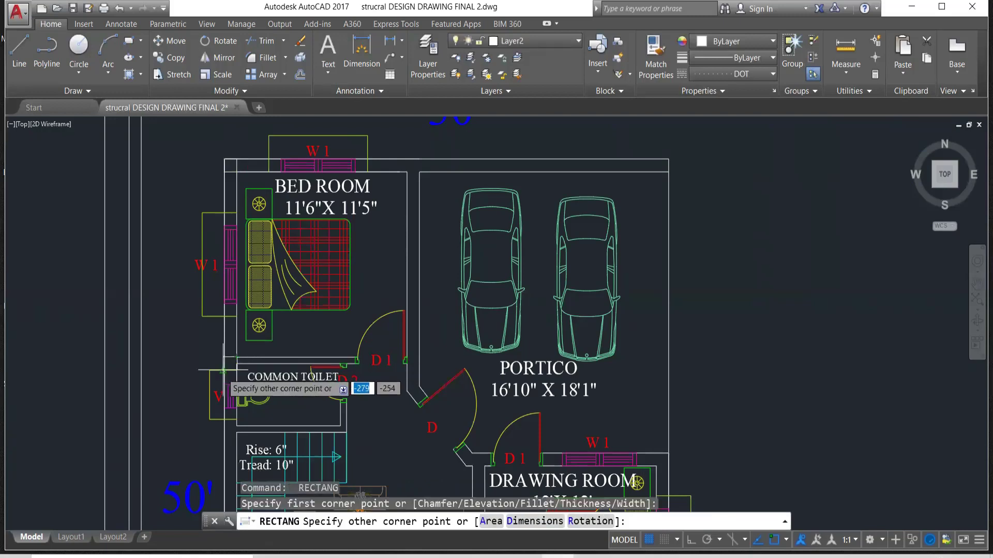
left_click(283, 365)
scroll(247, 377, "up", 3)
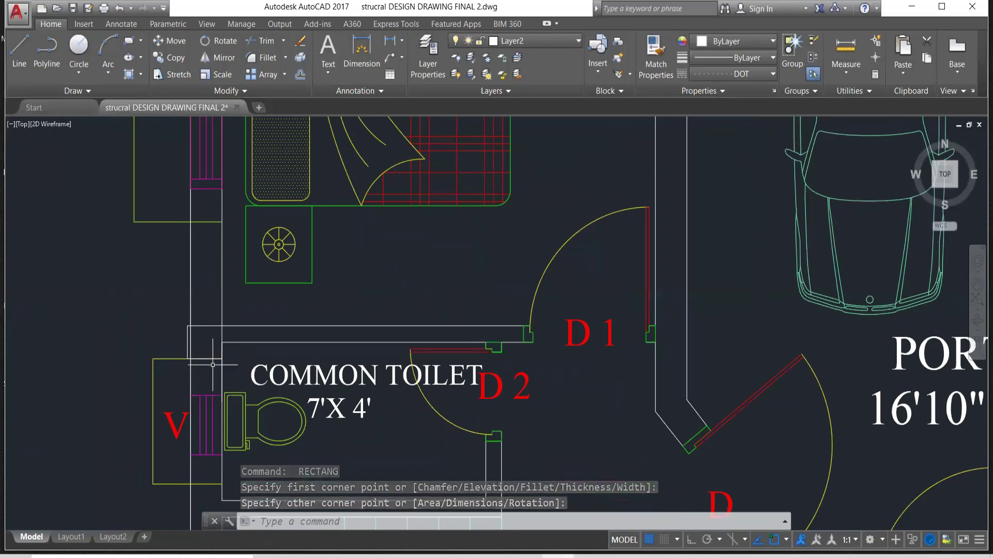
scroll(212, 365, "down", 3)
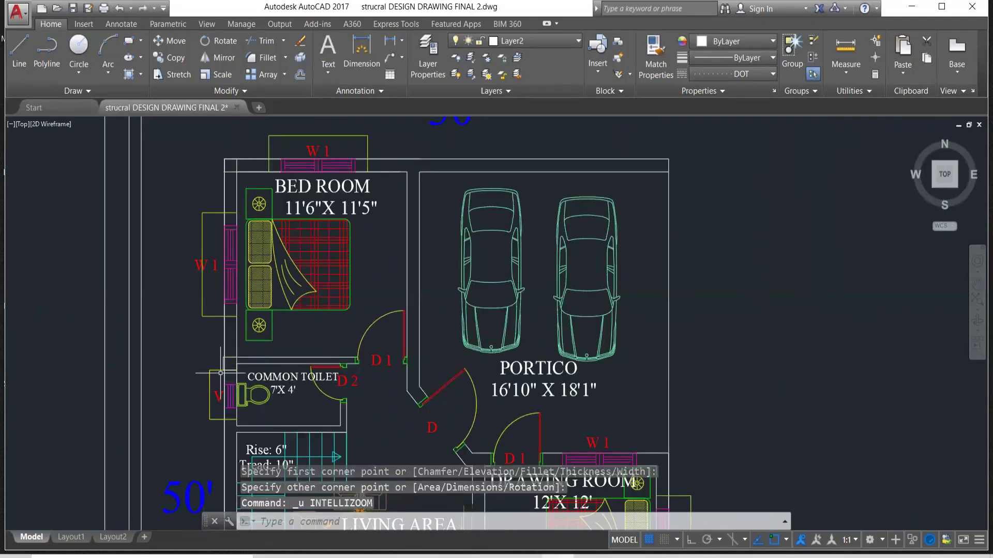
- Try the common toilet junction rectangle again, starting at the bedroom's inner wall corner and extending into the toilet
key("Return")
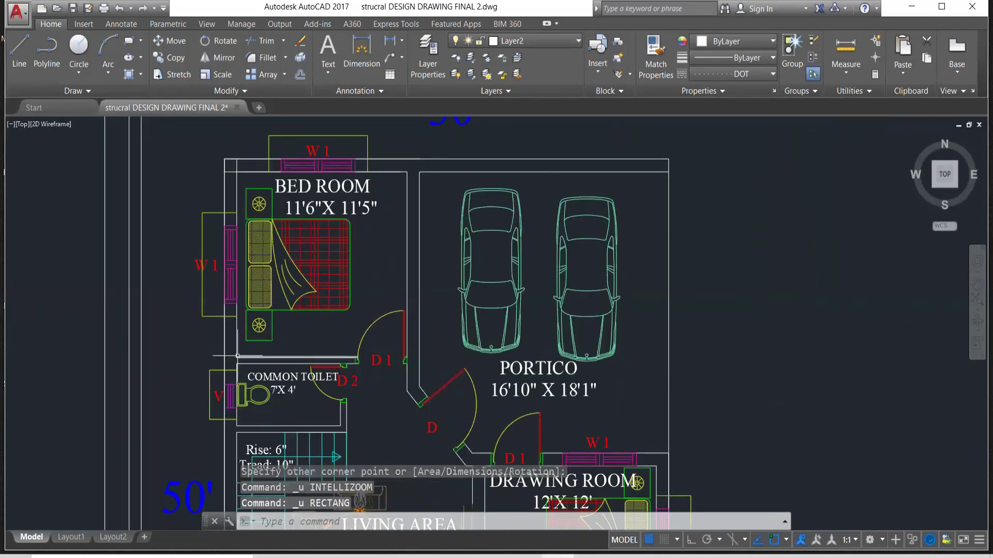
left_click(237, 356)
scroll(237, 357, "up", 2)
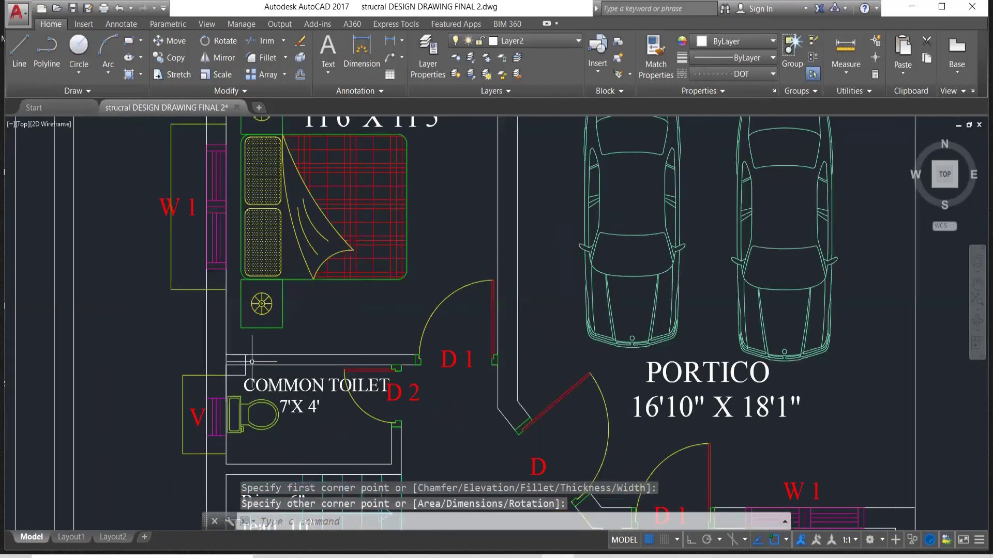
scroll(252, 361, "down", 2)
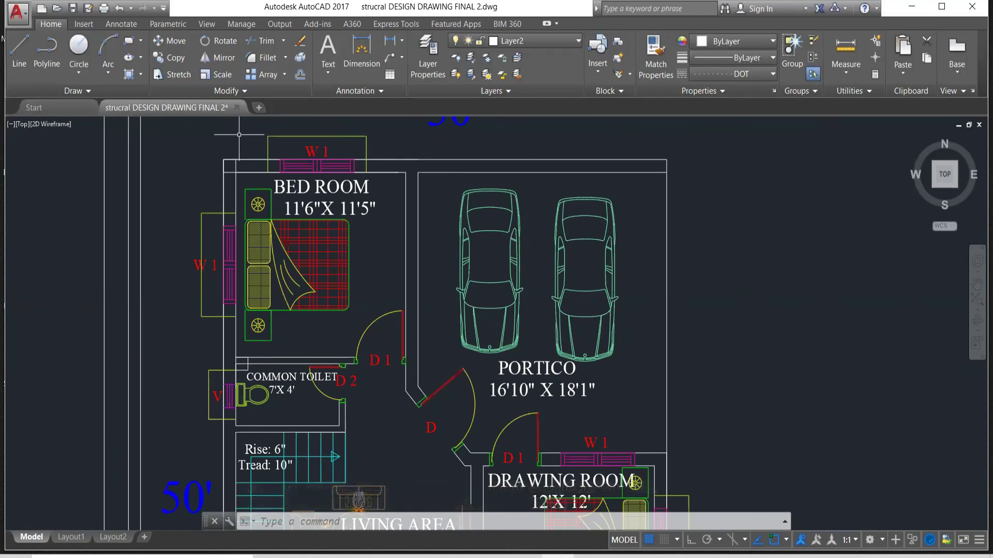
- Undo the trial column rectangles on the ground floor plan
key("ctrl+z")
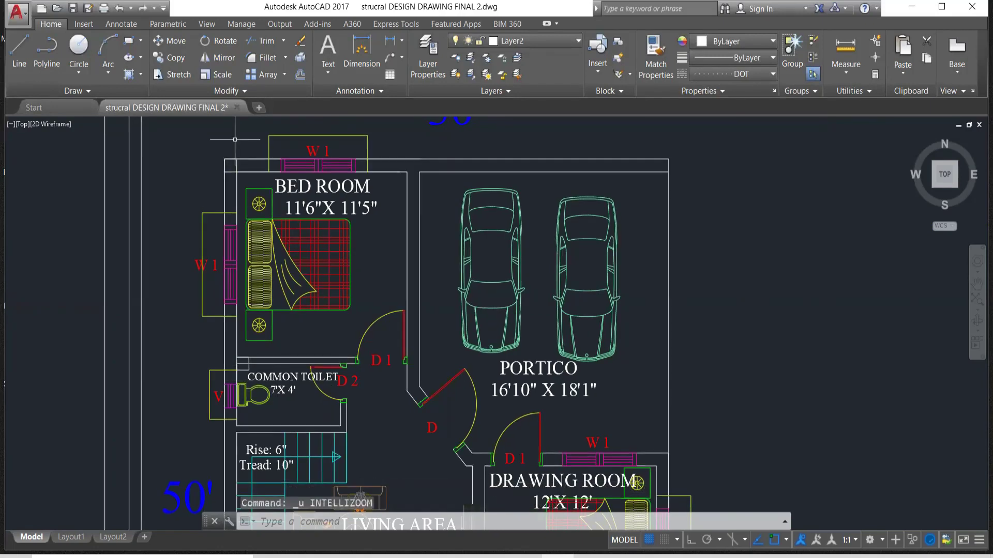
key("ctrl+z")
key("ctrl+z")
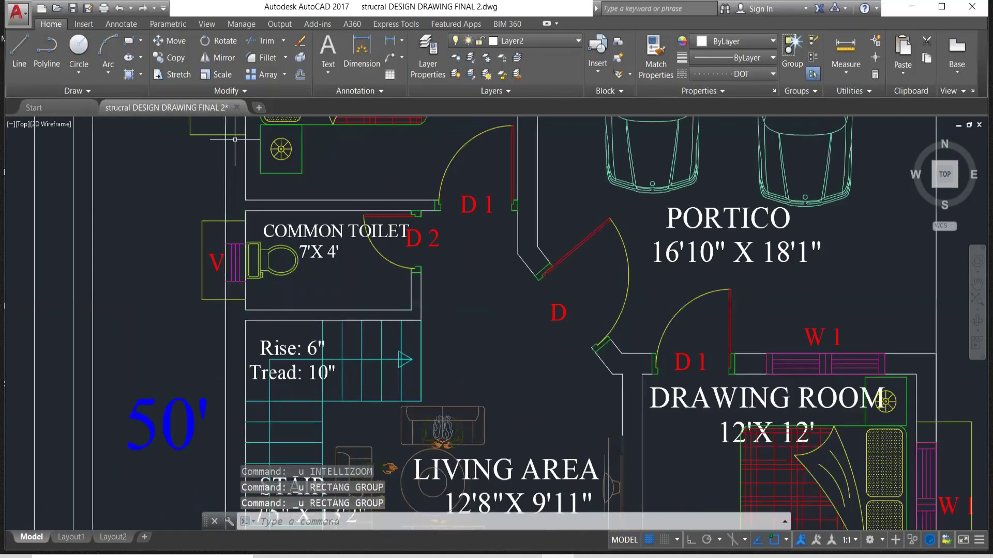
key("ctrl+z")
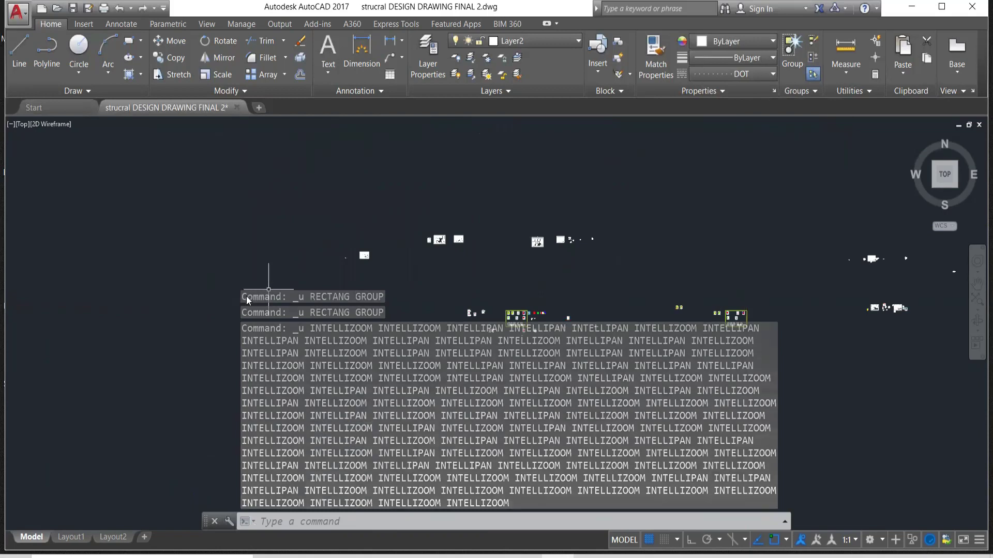
- Redo the undone view changes and bring the bedroom and portico part of the ground floor plan into view
key("ctrl+y")
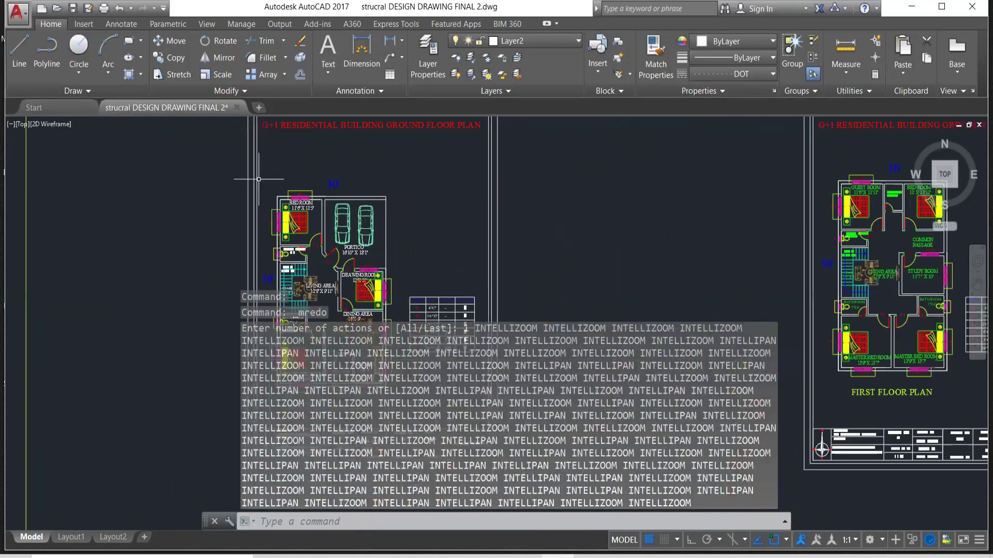
scroll(284, 190, "up", 4)
scroll(284, 190, "down", 4)
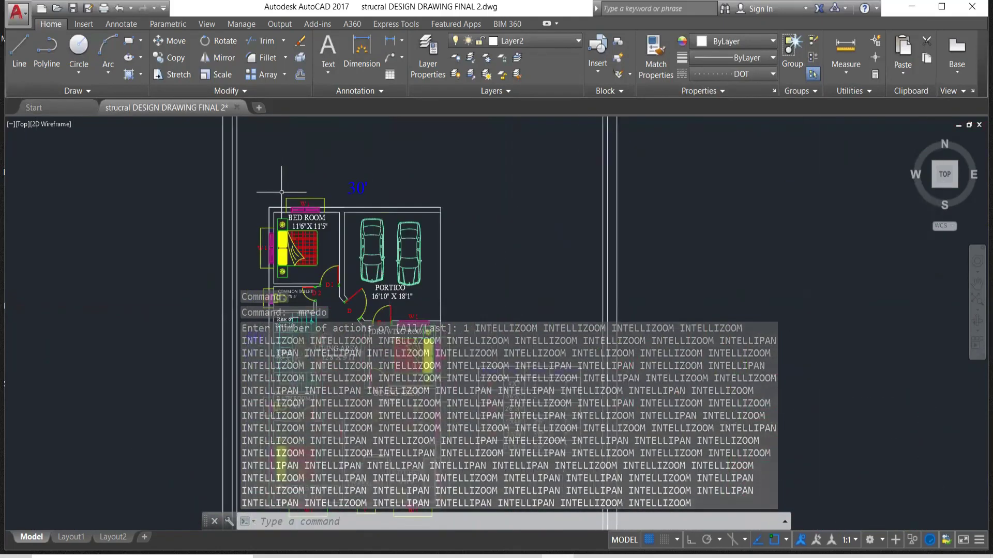
key("Escape")
key("Escape")
key("Escape")
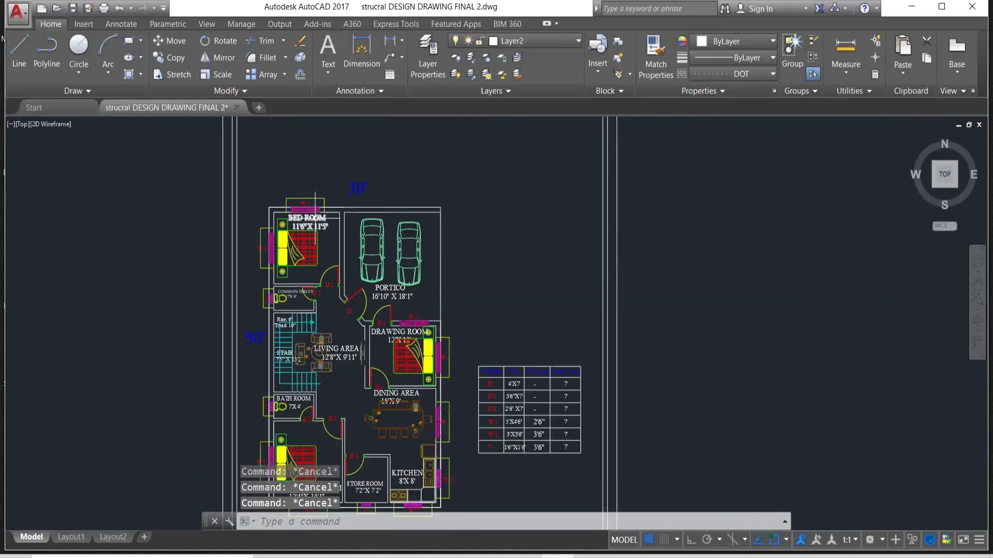
middle_click_drag(383, 352, 314, 310)
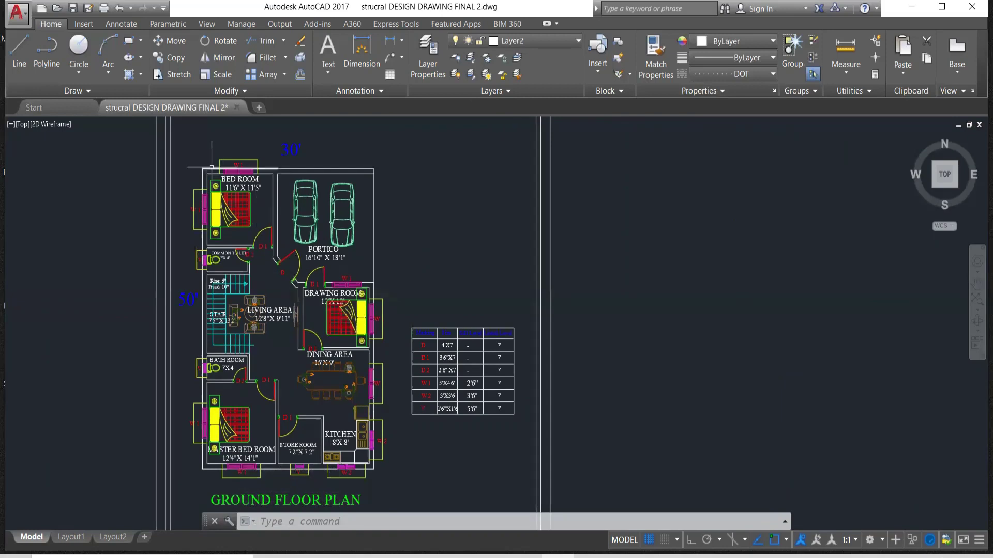
scroll(197, 185, "up", 2)
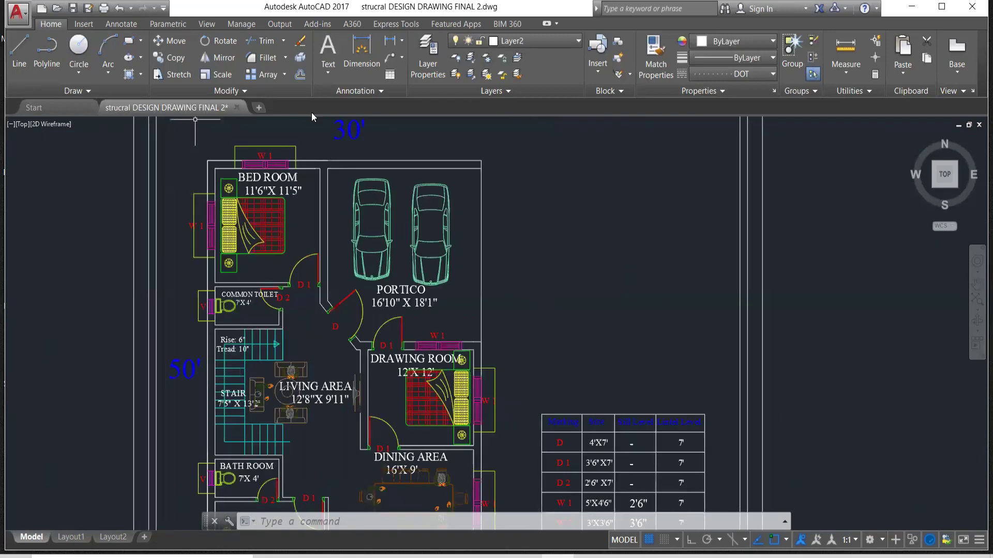
- Try a small column rectangle of about 381 by 450 beside the parked cars in the portico, and undo it
scroll(230, 127, "up", 2)
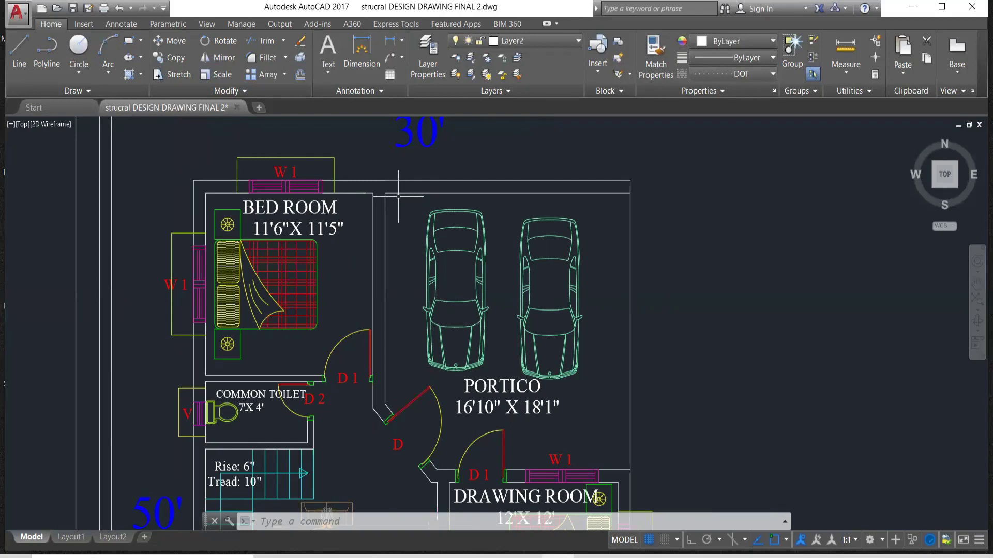
scroll(321, 201, "down", 2)
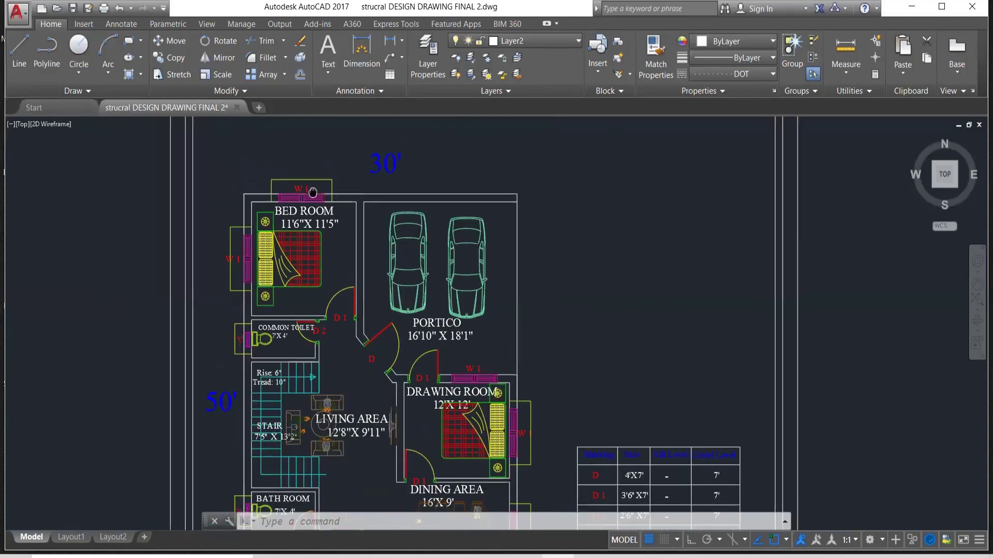
middle_click_drag(314, 187, 280, 172)
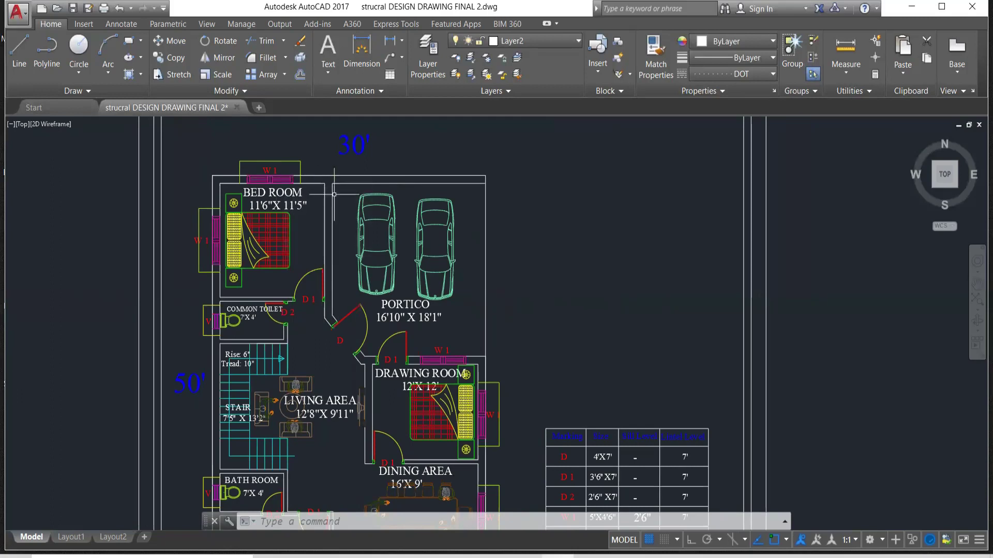
middle_click_drag(370, 182, 307, 181)
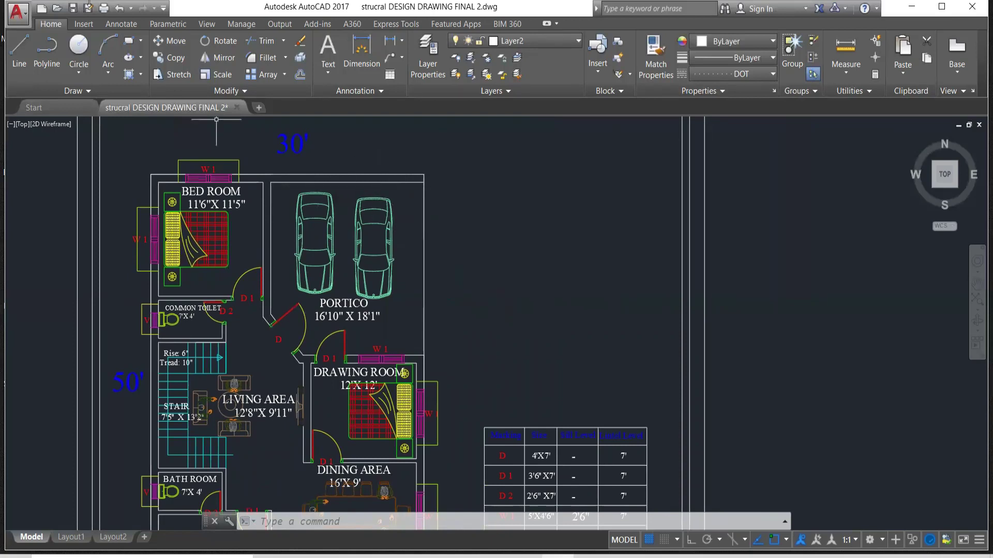
left_click(128, 40)
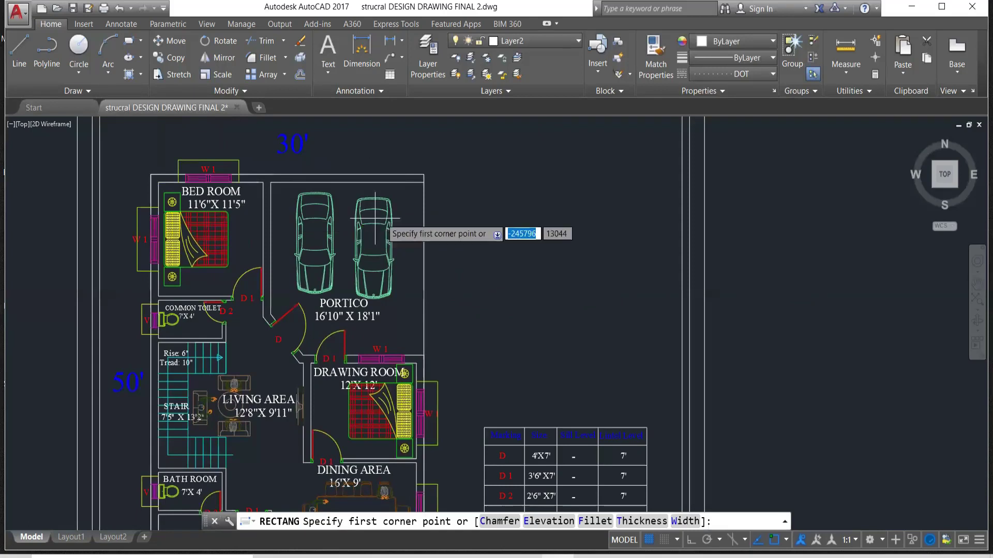
left_click(402, 208)
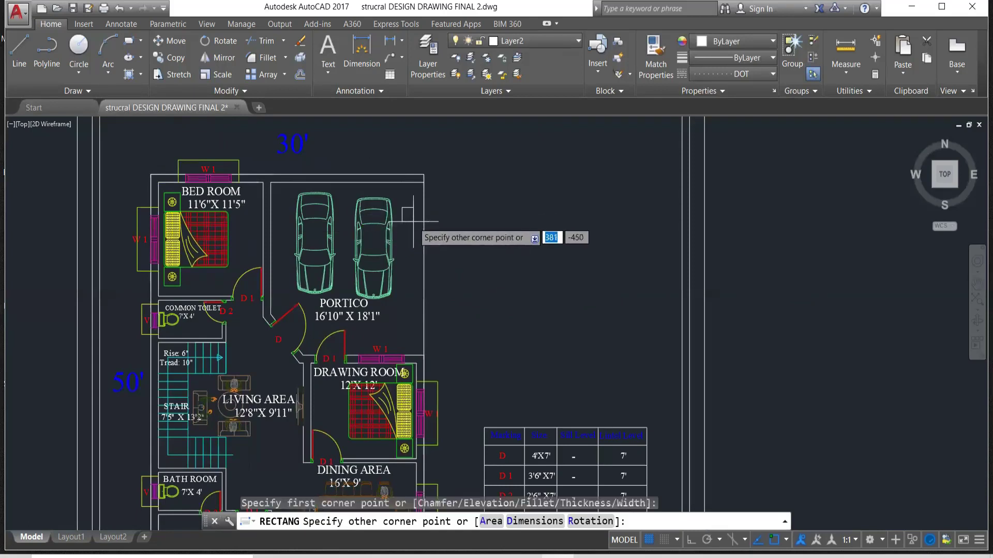
left_click(413, 222)
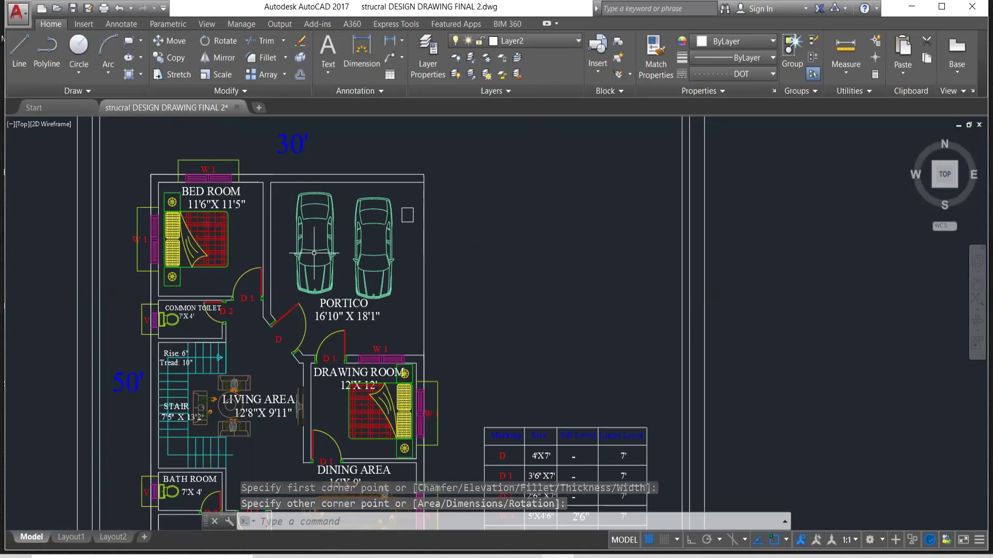
key("ctrl+z")
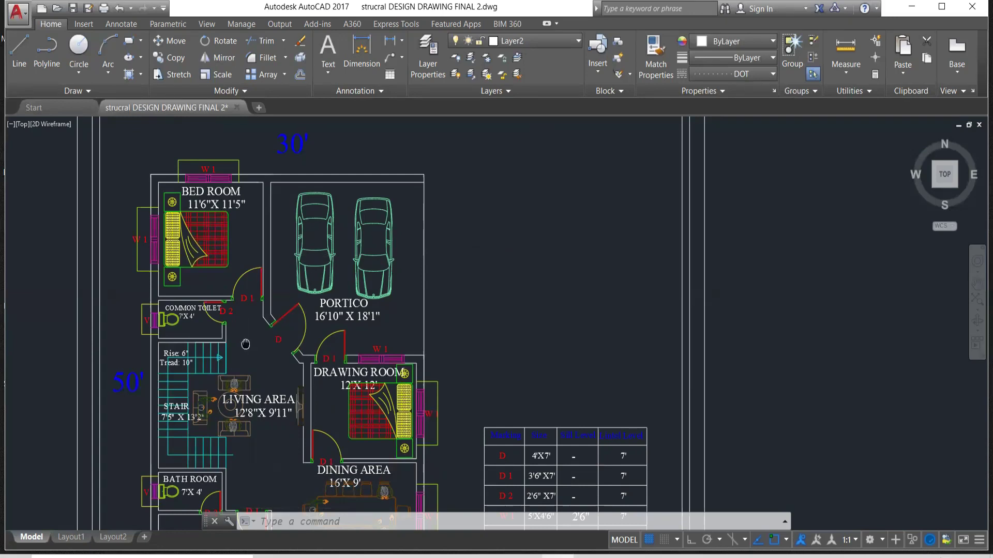
- Examine the ground floor plan from the bedroom and portico down to the master bedroom and kitchen for column locations
middle_click_drag(246, 343, 272, 211)
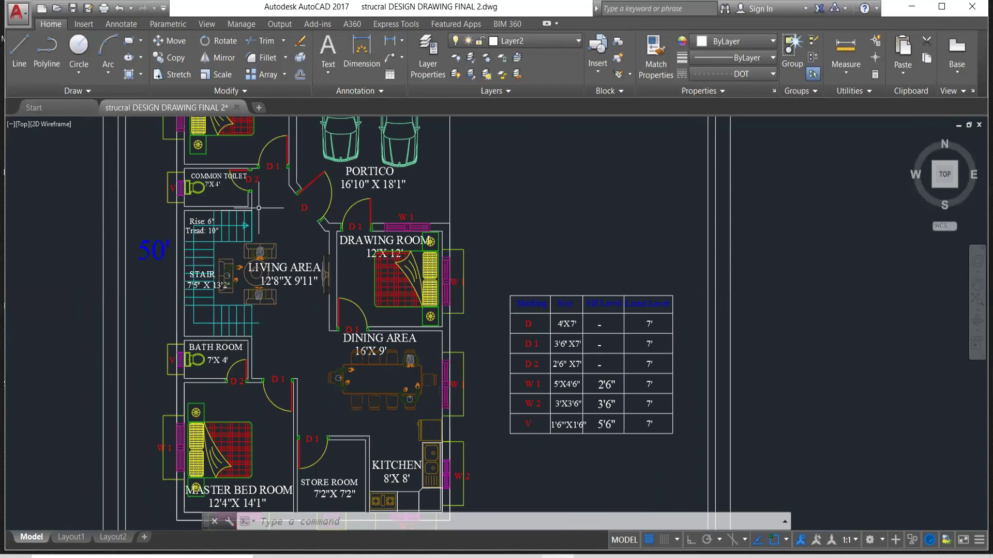
middle_click_drag(310, 340, 258, 420)
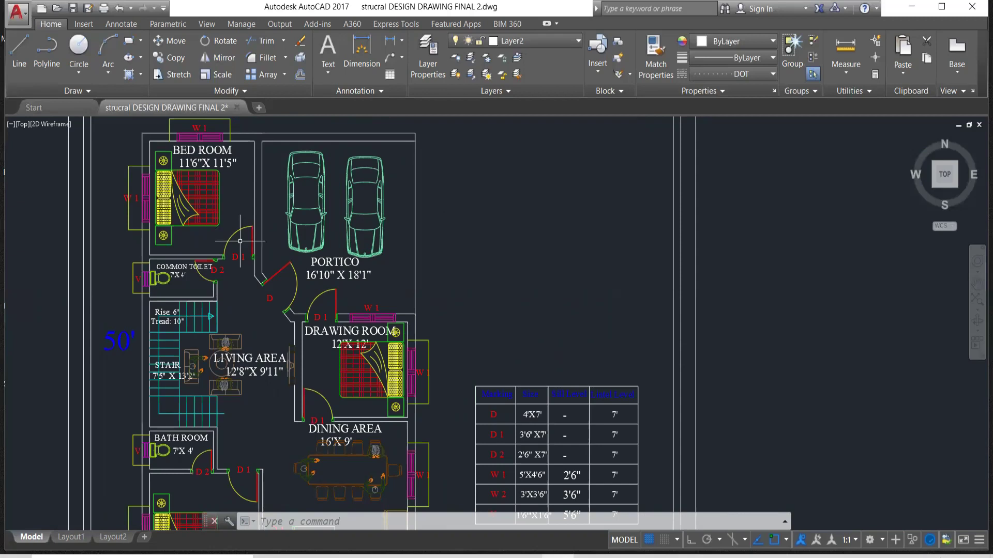
middle_click_drag(264, 423, 252, 353)
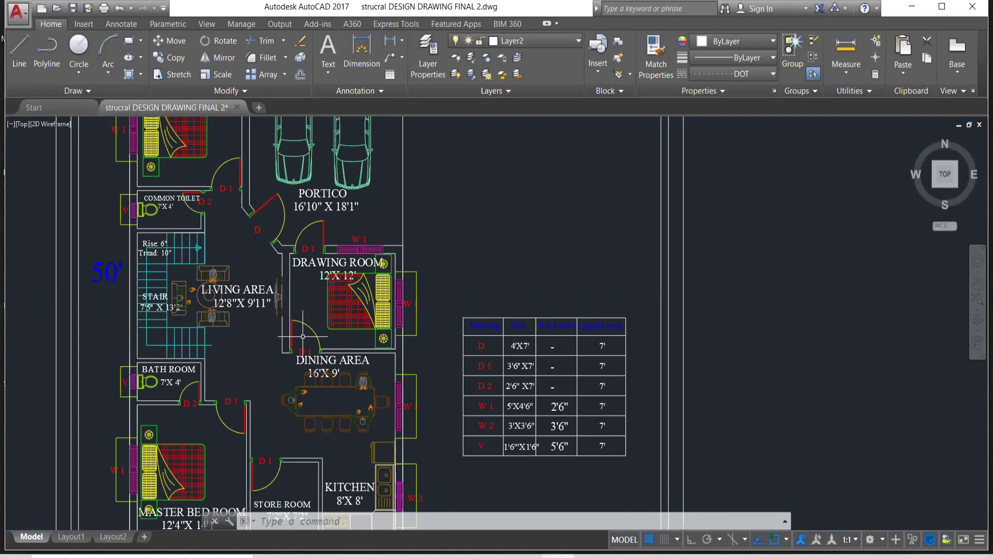
middle_click_drag(186, 357, 243, 335)
scroll(243, 334, "down", 4)
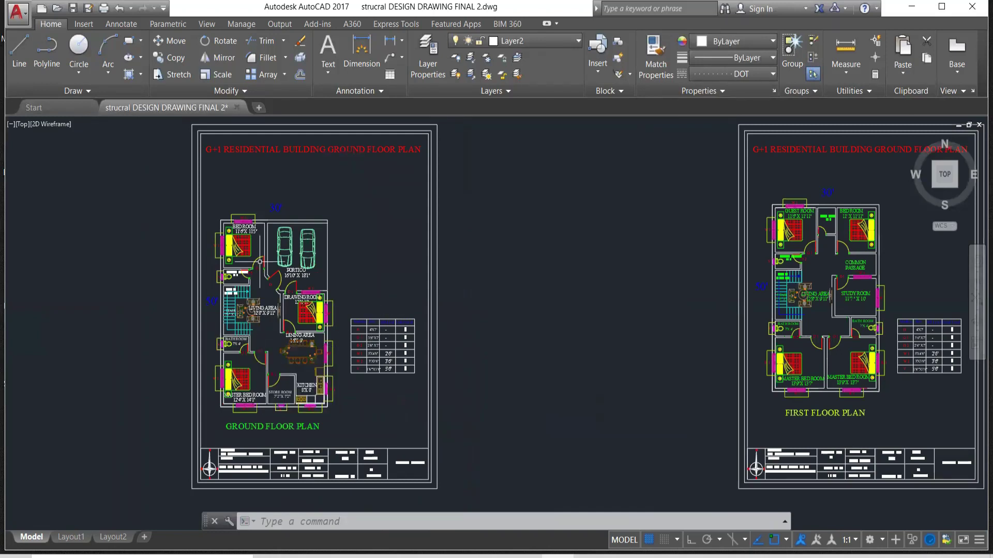
scroll(241, 310, "up", 5)
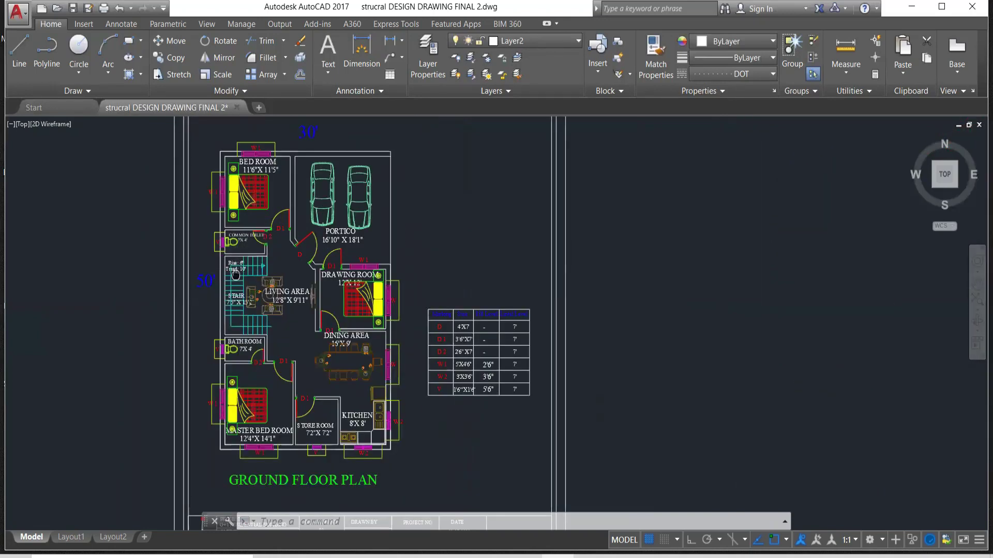
- Examine the room and wall layout of the first floor plan against the ground floor plan
middle_click_drag(235, 274, 91, 277)
middle_click_drag(328, 281, 158, 282)
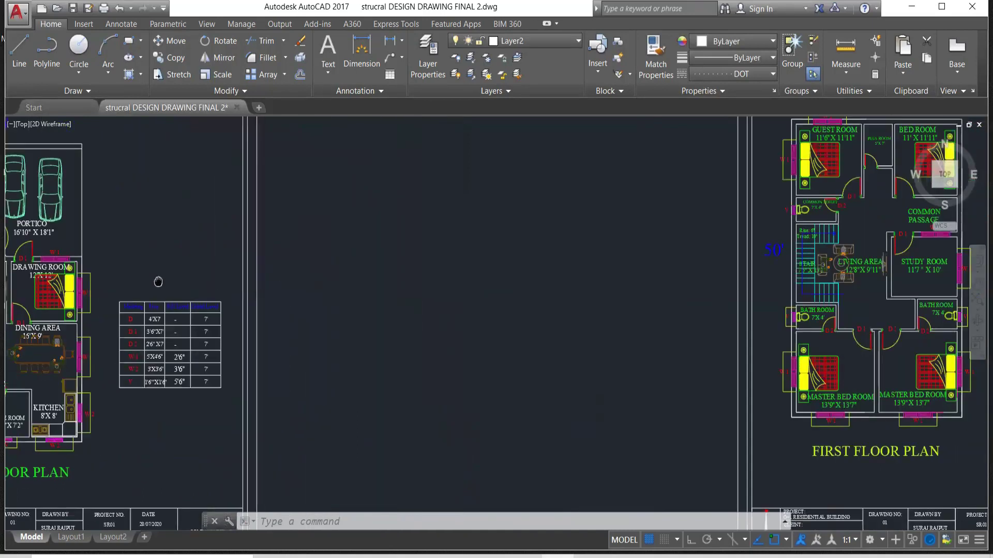
middle_click_drag(437, 302, 233, 303)
middle_click_drag(565, 309, 348, 337)
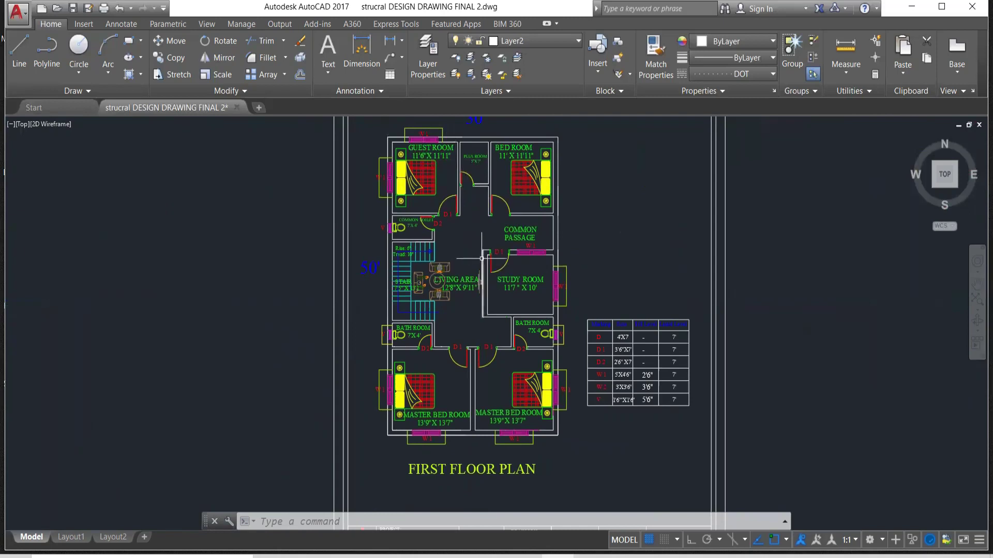
middle_click_drag(467, 239, 395, 258)
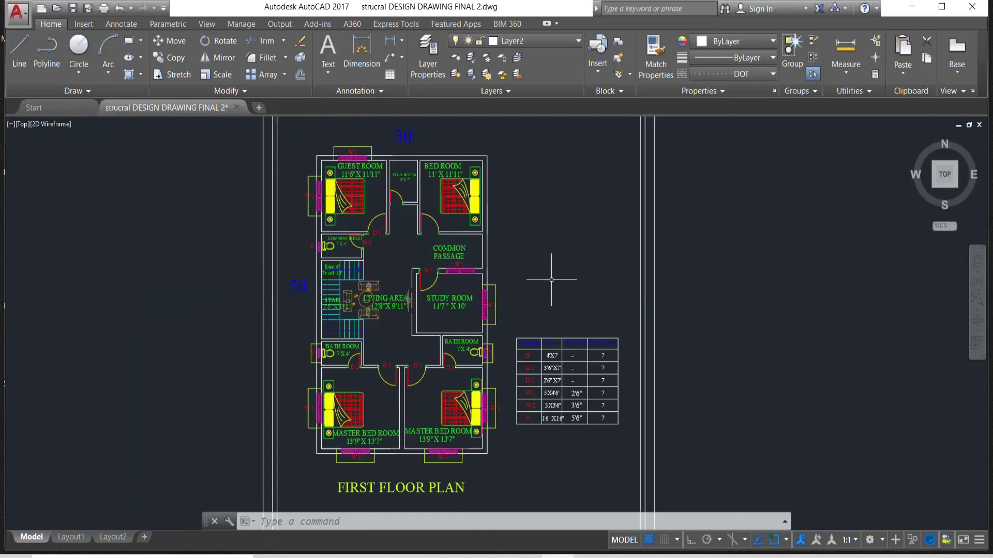
mouse_move(546, 278)
middle_mouse_down()
mouse_move(65, 256)
mouse_move(653, 293)
mouse_move(644, 287)
middle_mouse_up()
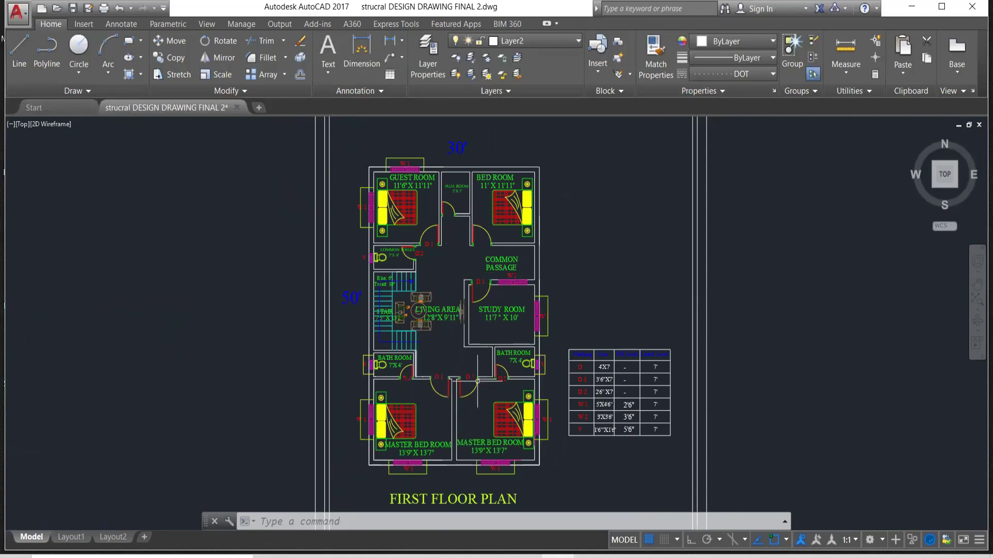
- Find the beam marking sheet among the drawing sheets and examine its overall beam and column layout
middle_click_drag(656, 321, 388, 305)
scroll(373, 305, "down", 3)
scroll(350, 304, "down", 4)
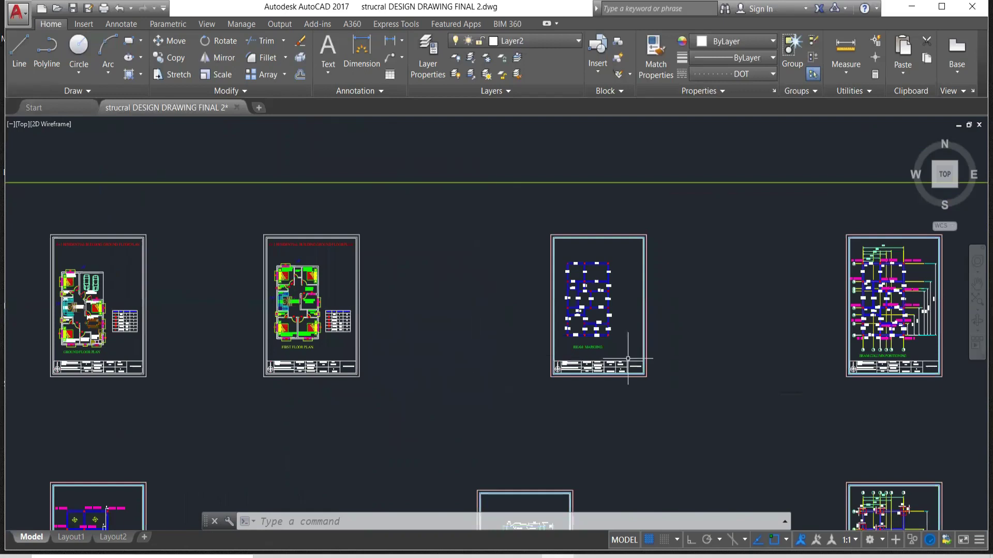
scroll(629, 352, "up", 2)
mouse_move(627, 272)
middle_mouse_down()
mouse_move(712, 286)
mouse_move(714, 298)
middle_mouse_up()
scroll(713, 284, "up", 2)
scroll(713, 285, "up", 3)
scroll(709, 283, "down", 5)
scroll(709, 288, "up", 1)
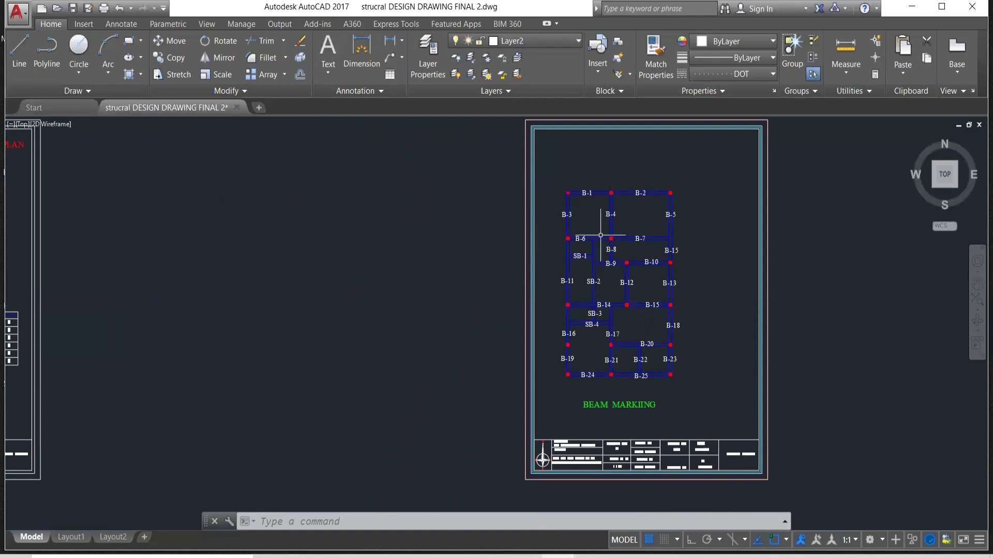
scroll(679, 192, "up", 2)
middle_click_drag(671, 244, 609, 193)
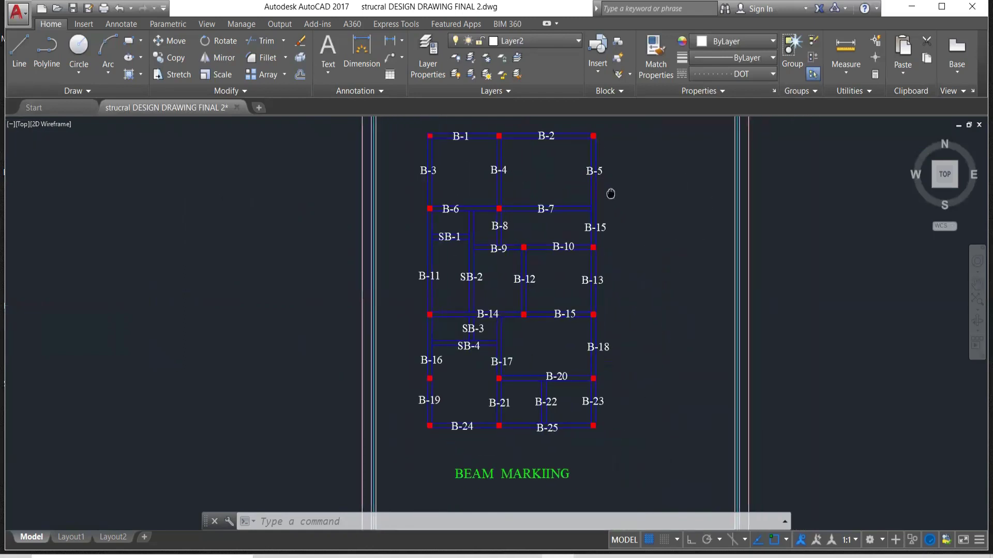
- Compare the first floor plan's walls with the beam layout on the beam marking sheet
middle_click_drag(553, 246, 821, 243)
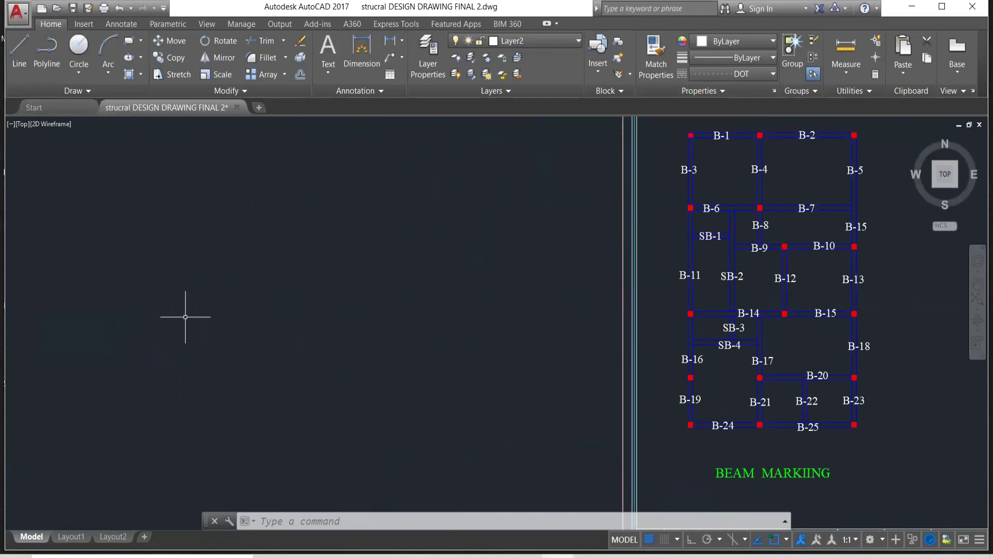
middle_click_drag(178, 321, 448, 337)
mouse_move(121, 297)
middle_mouse_down()
mouse_move(363, 328)
mouse_move(463, 311)
middle_mouse_up()
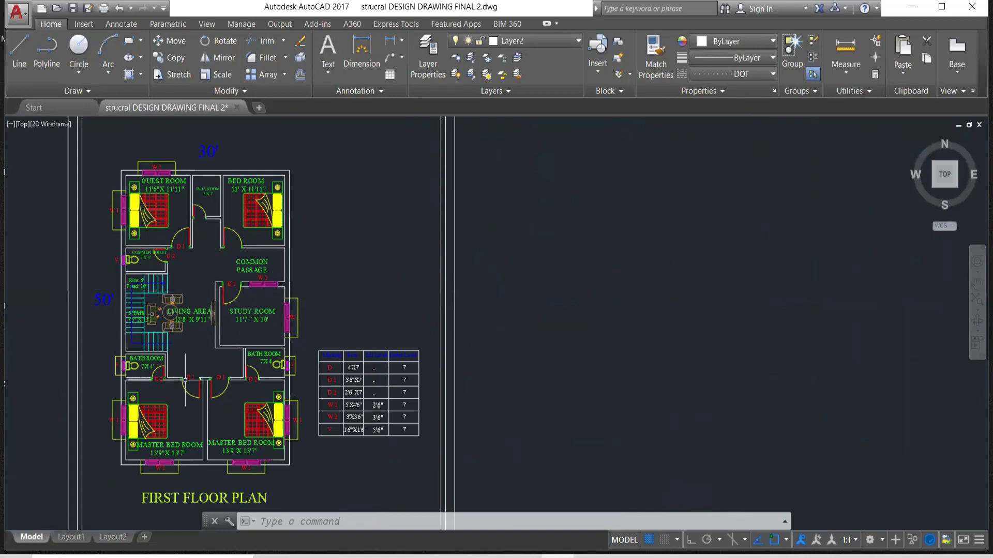
middle_click_drag(252, 338, 5, 326)
middle_click_drag(505, 324, 6, 279)
middle_click_drag(421, 348, 399, 349)
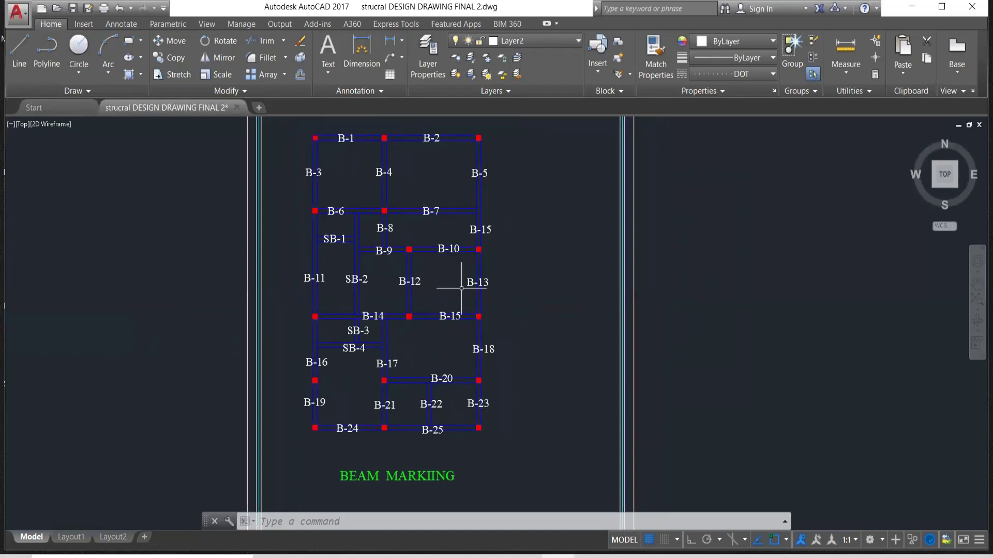
- Inspect the beam labels and red column marks on the beam marking sheet, up close around B-1 to B-10 and as a whole
middle_click_drag(373, 183, 185, 173)
mouse_move(569, 243)
middle_mouse_down()
mouse_move(373, 262)
mouse_move(5, 266)
middle_mouse_up()
middle_click_drag(204, 310, 168, 314)
middle_click_drag(292, 327, 169, 303)
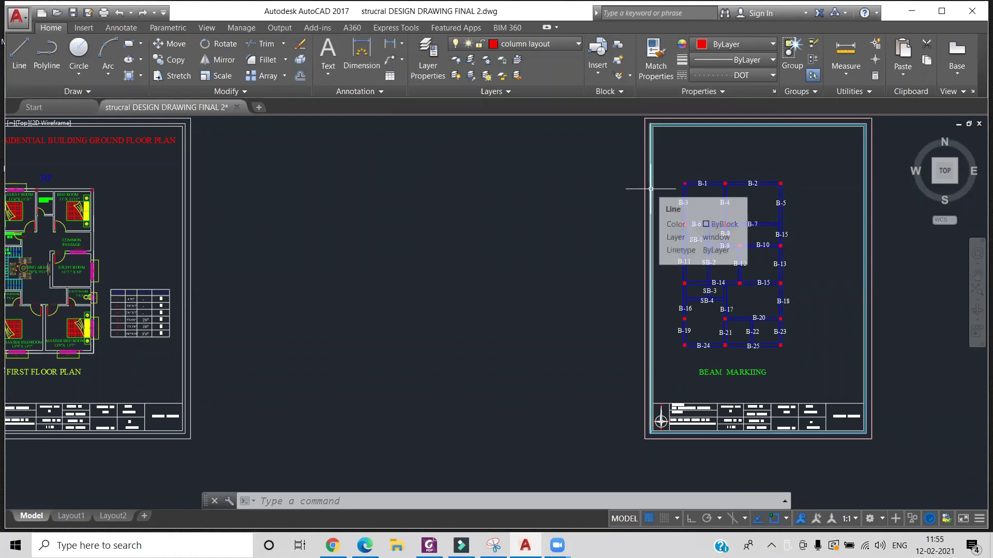
mouse_move(675, 182)
middle_mouse_down()
mouse_move(467, 201)
mouse_move(388, 195)
middle_mouse_up()
scroll(405, 206, "up", 6)
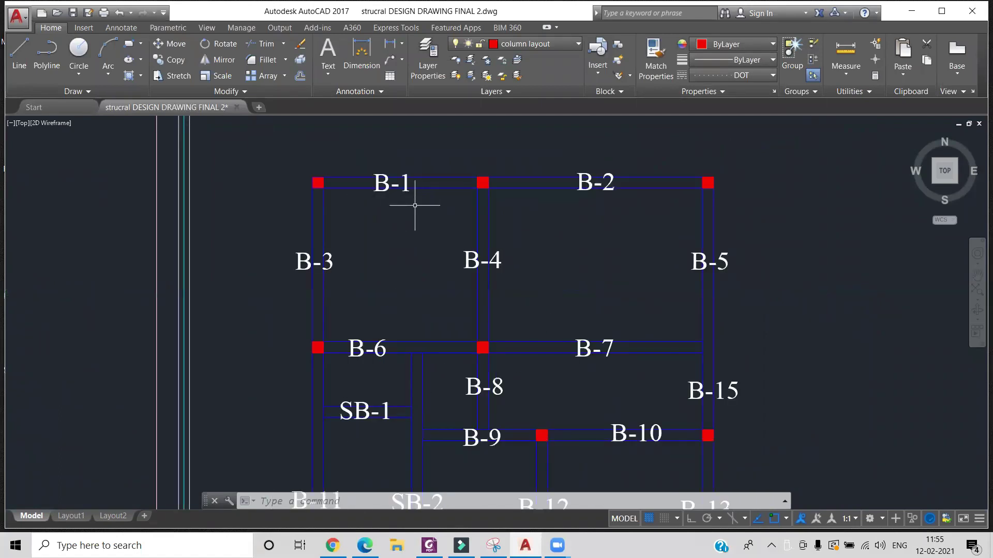
scroll(421, 204, "down", 6)
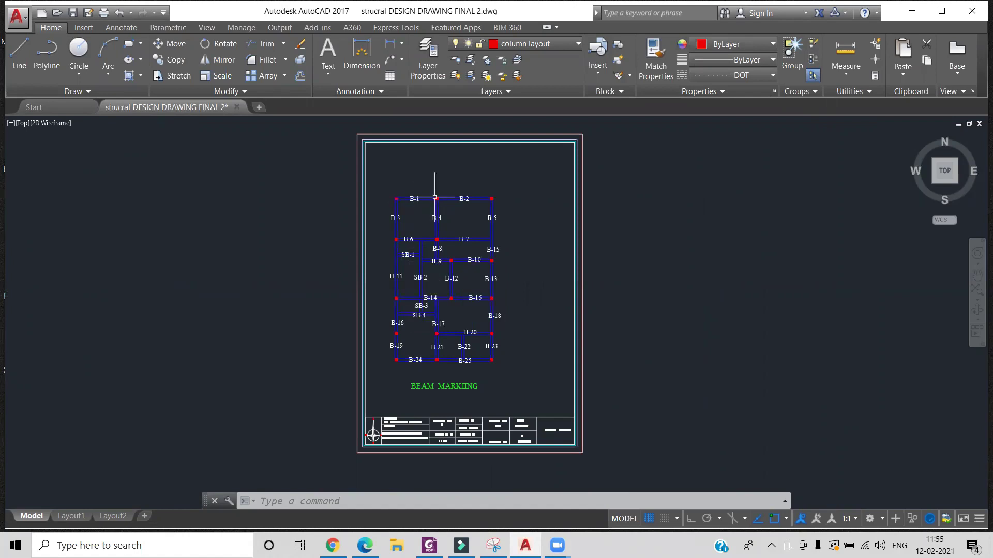
scroll(438, 193, "up", 2)
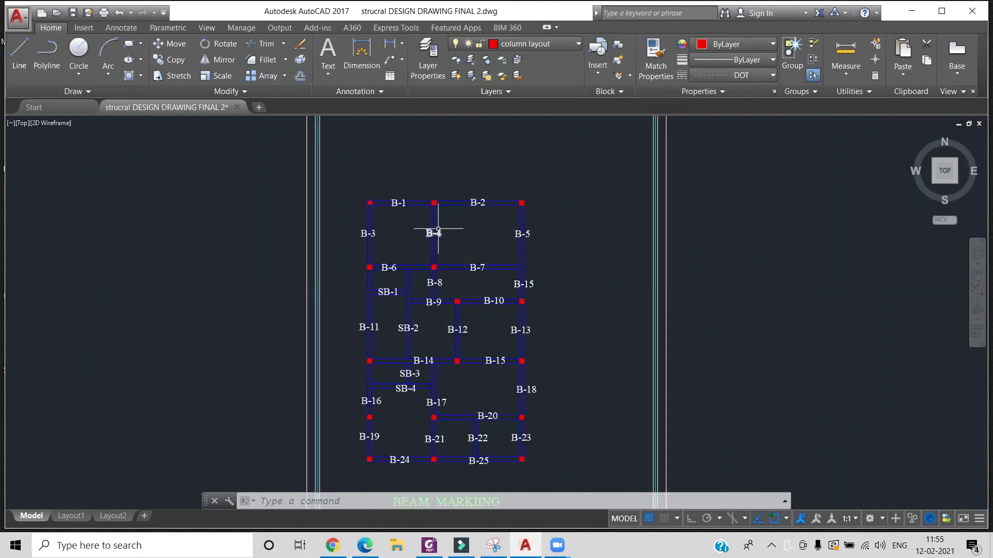
middle_click_drag(448, 245, 447, 200)
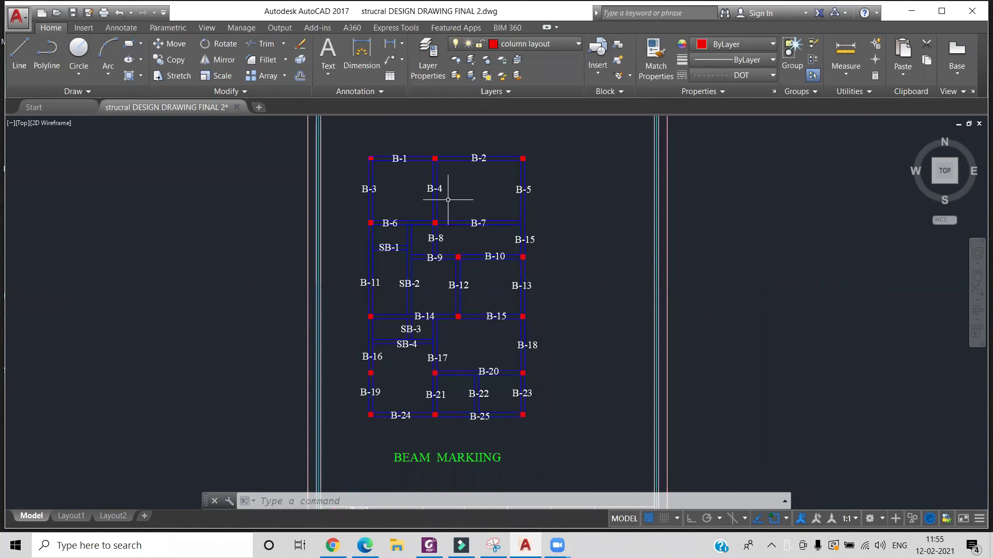
- Switch to Chrome and review the Online Training Program form, from its description through the training choices to the contact fields
key("alt+Tab")
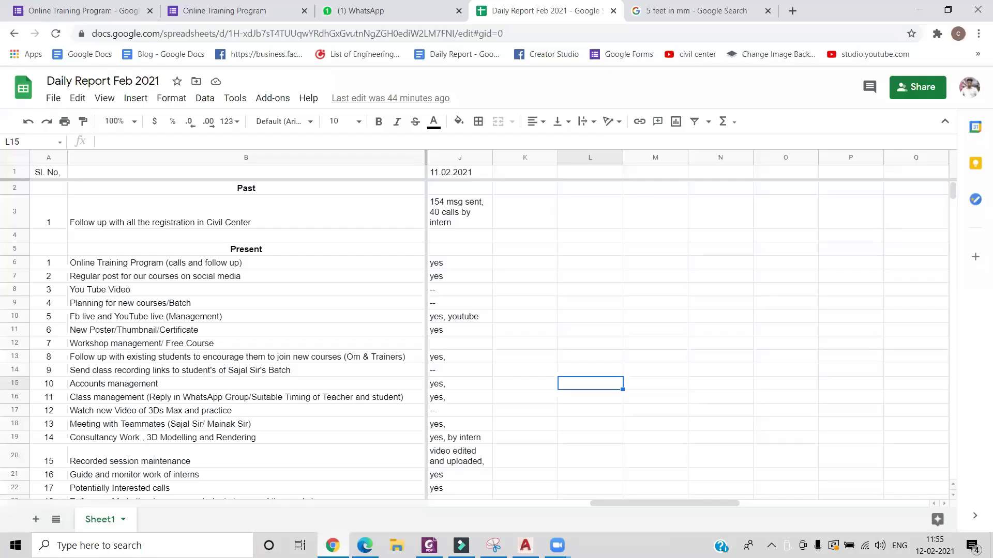
left_click(210, 10)
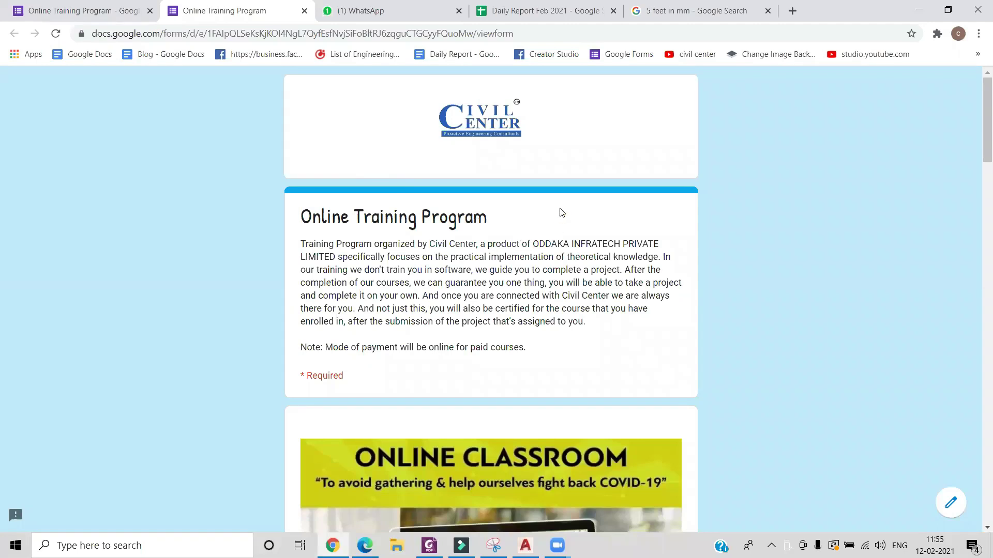
scroll(554, 233, "down", 4)
scroll(555, 234, "down", 4)
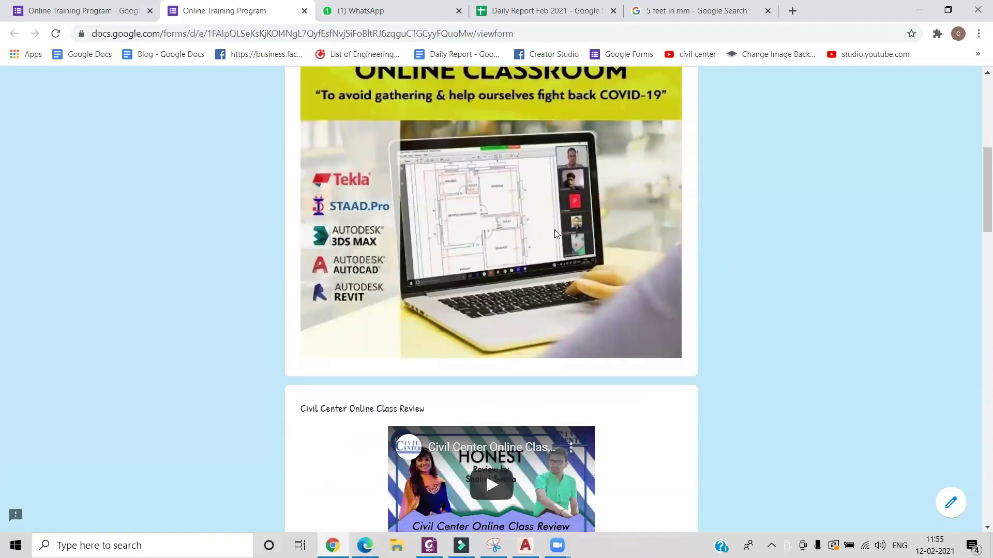
scroll(554, 229, "down", 5)
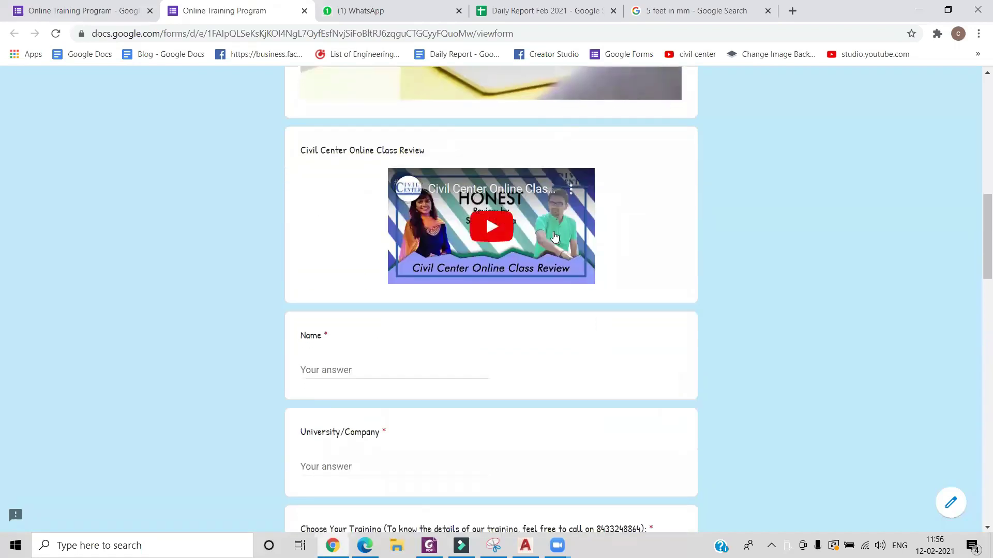
scroll(554, 236, "down", 9)
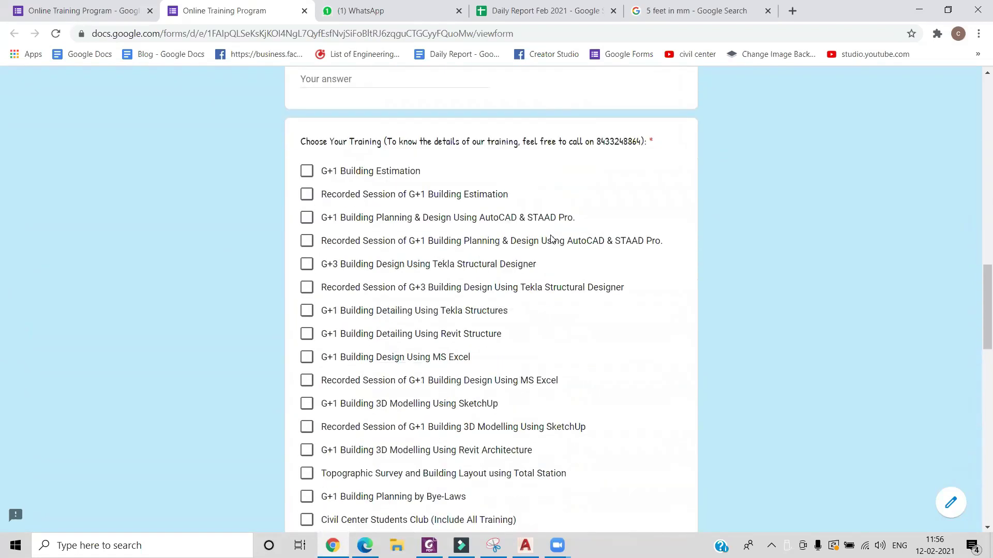
scroll(553, 239, "down", 5)
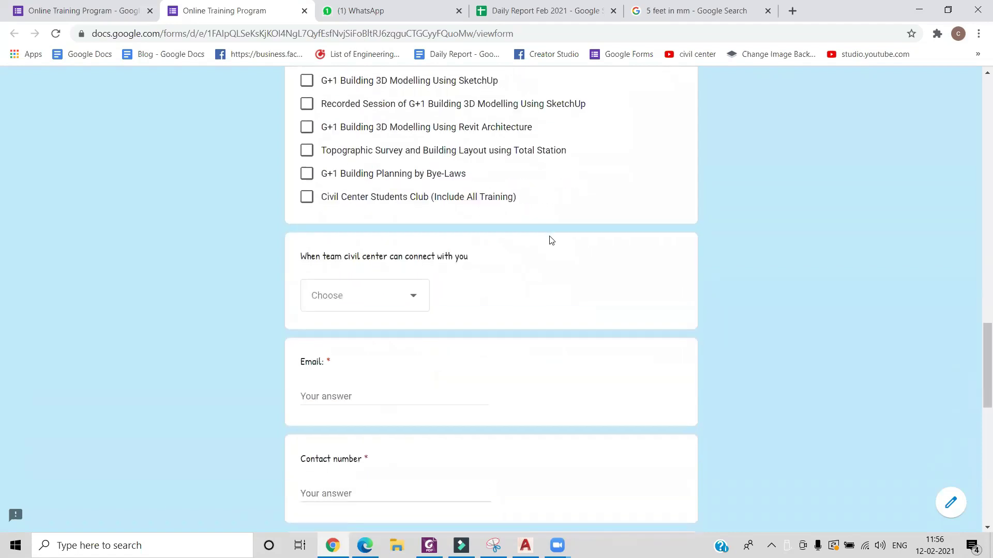